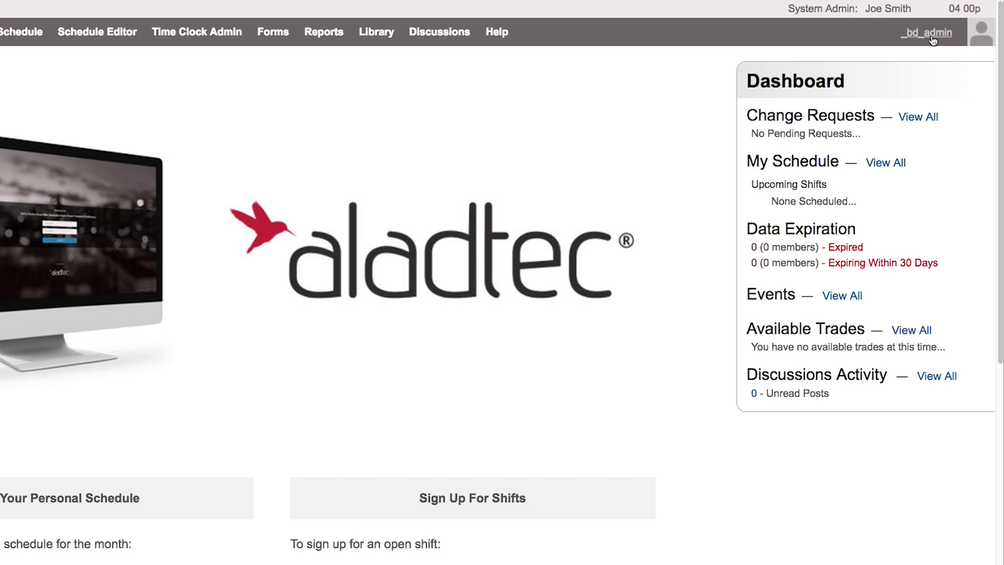
Act as a member picked from the Members list and open their Time Sheet form
left_click(932, 41)
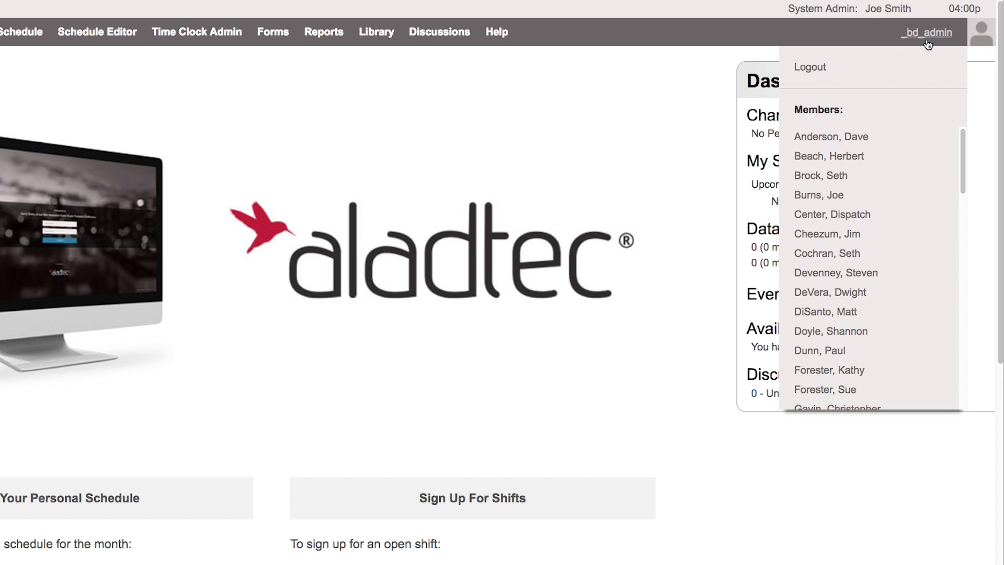
left_click(824, 180)
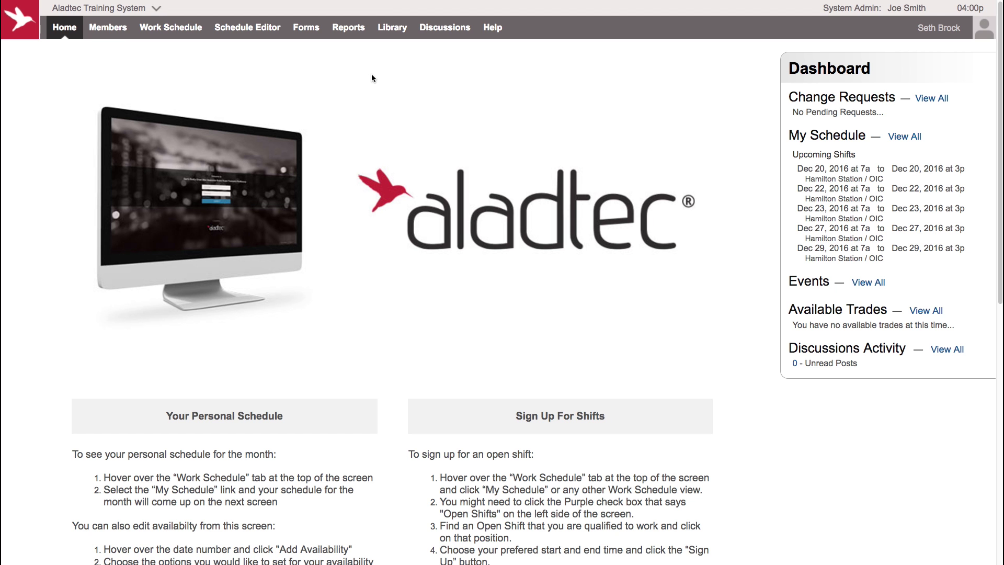
mouse_move(305, 38)
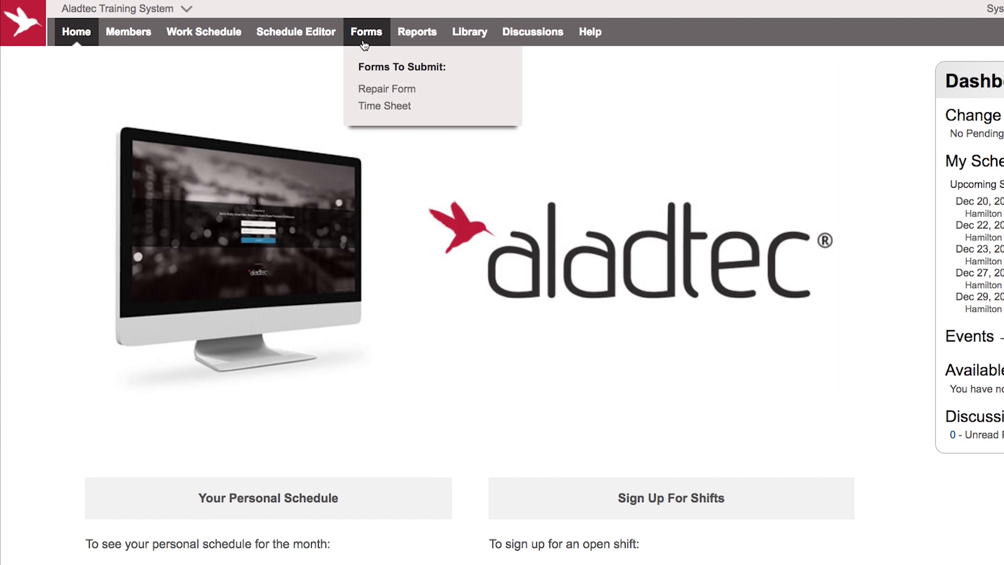
left_click(380, 107)
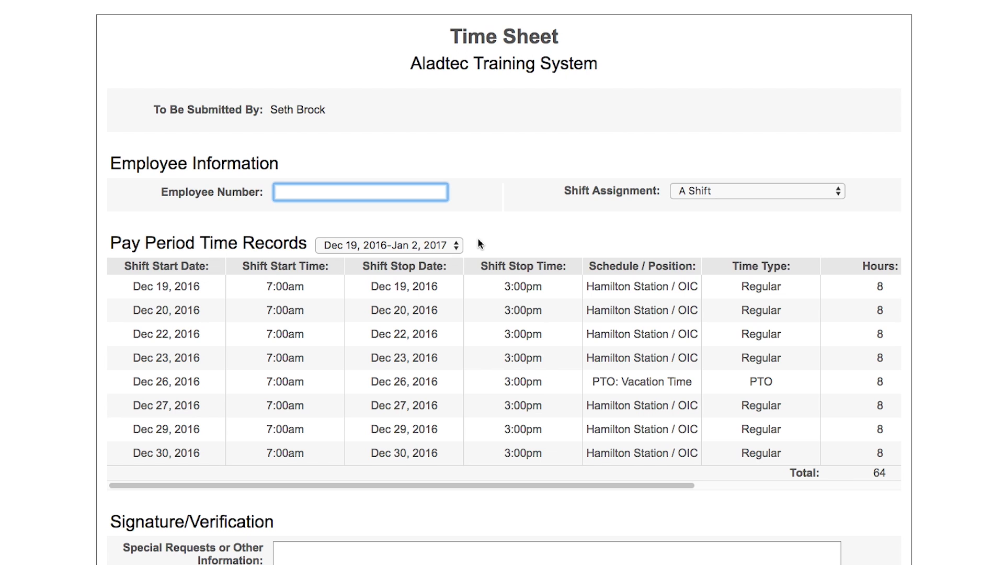
Leave the pay period unchanged and scroll the records right to reveal Verified and Notes/Comments
left_click(438, 247)
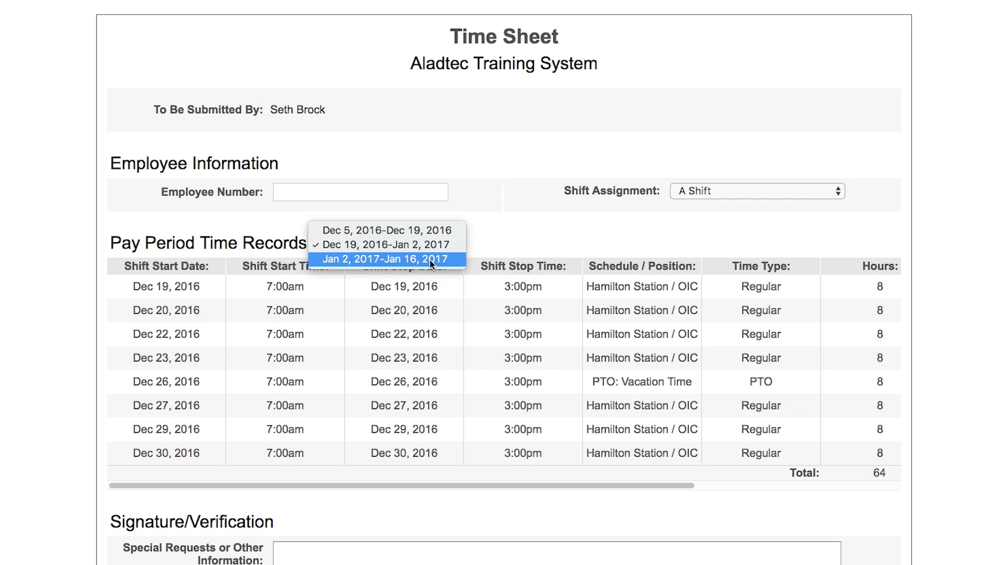
left_click(494, 243)
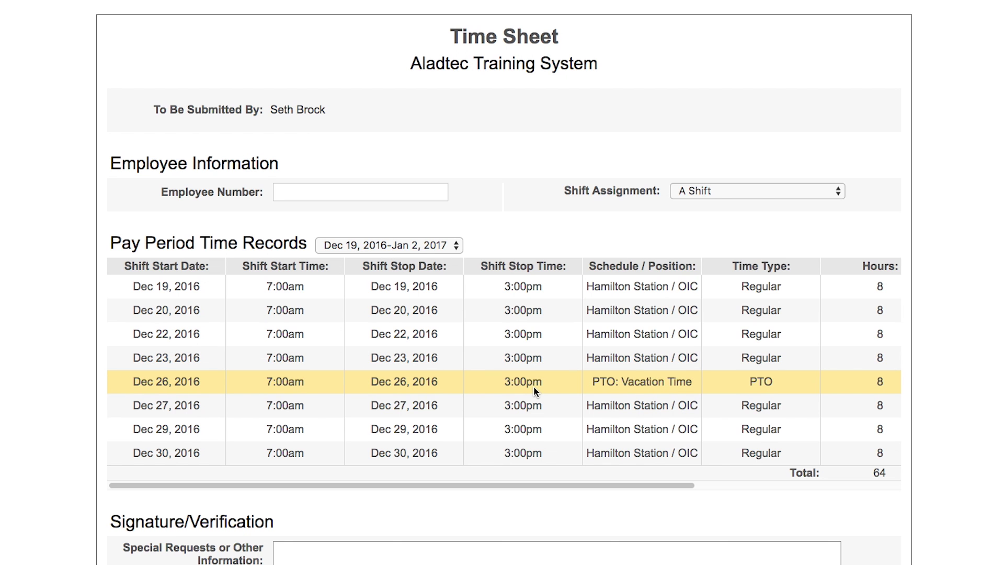
left_click_drag(600, 485, 816, 472)
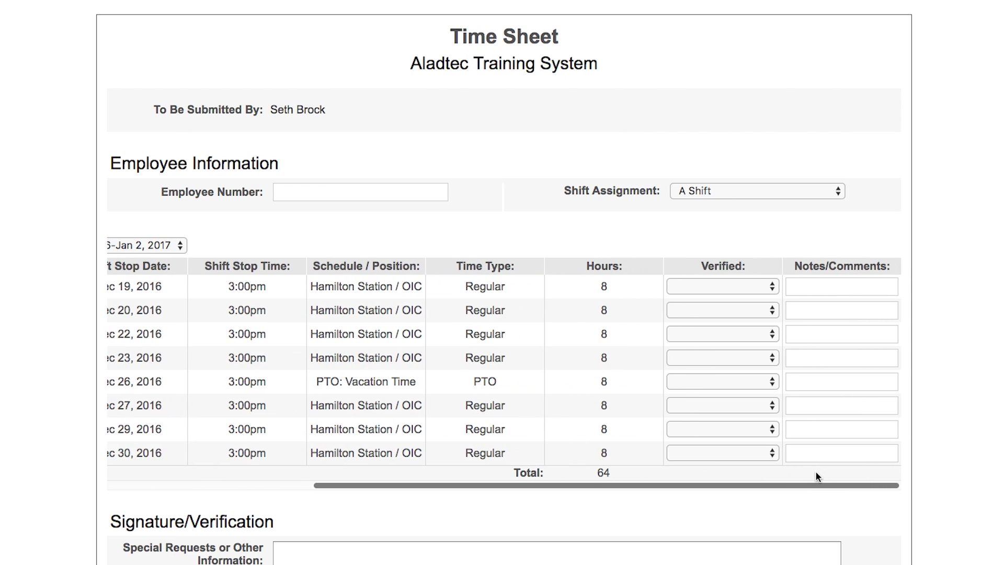
left_click(747, 287)
Mark the Dec 19, Dec 20 and Dec 22 shifts as Correct under Verified
left_click(735, 301)
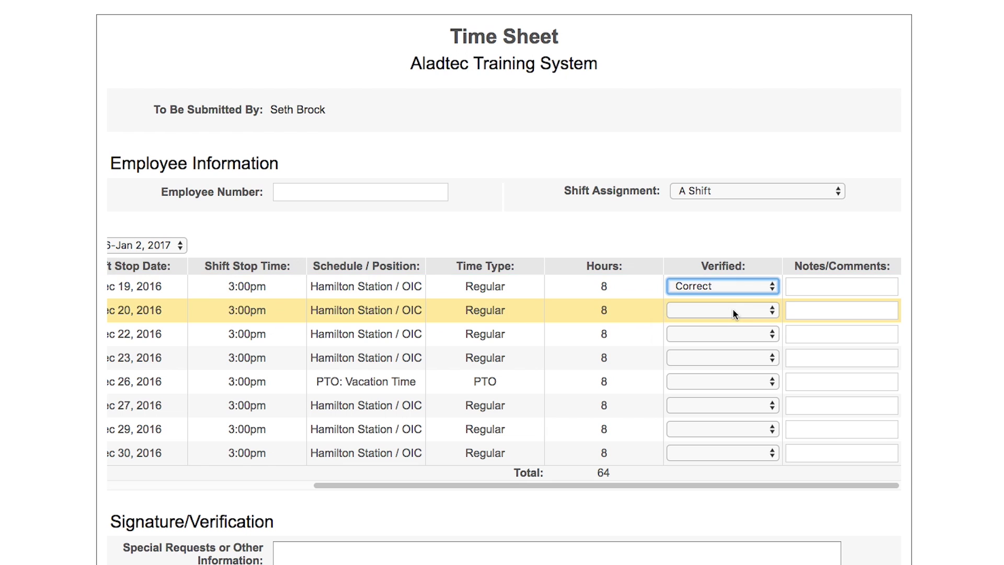
left_click(733, 309)
left_click(730, 324)
left_click(729, 334)
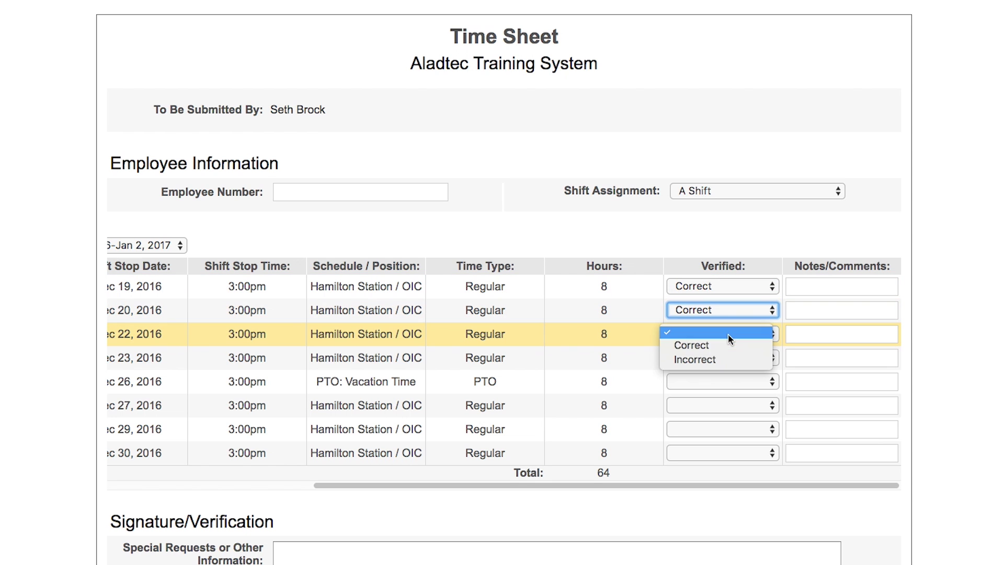
left_click(728, 347)
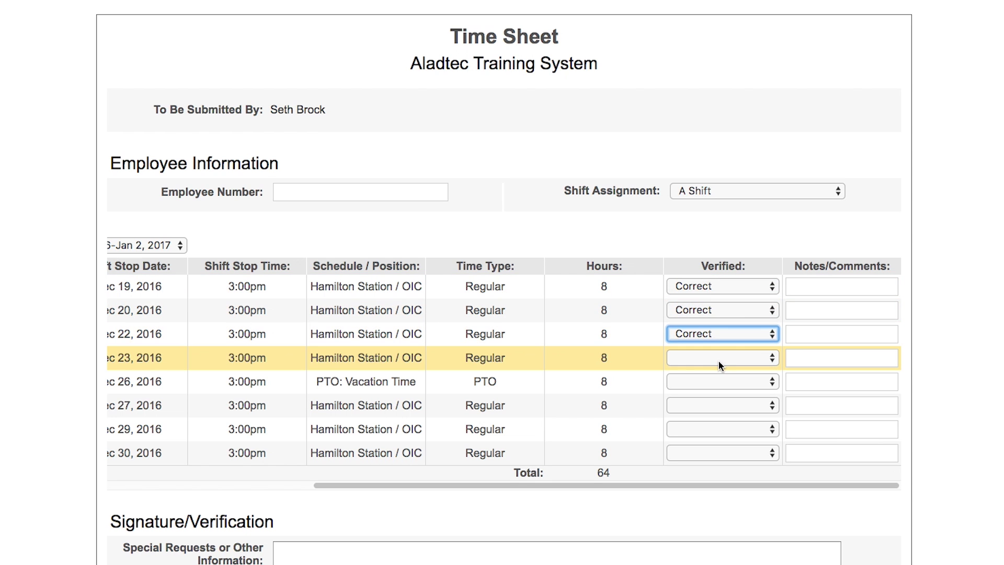
Mark the Dec 23 shift Incorrect with the note 'held over for OT till 4pm'
left_click(720, 359)
left_click(718, 382)
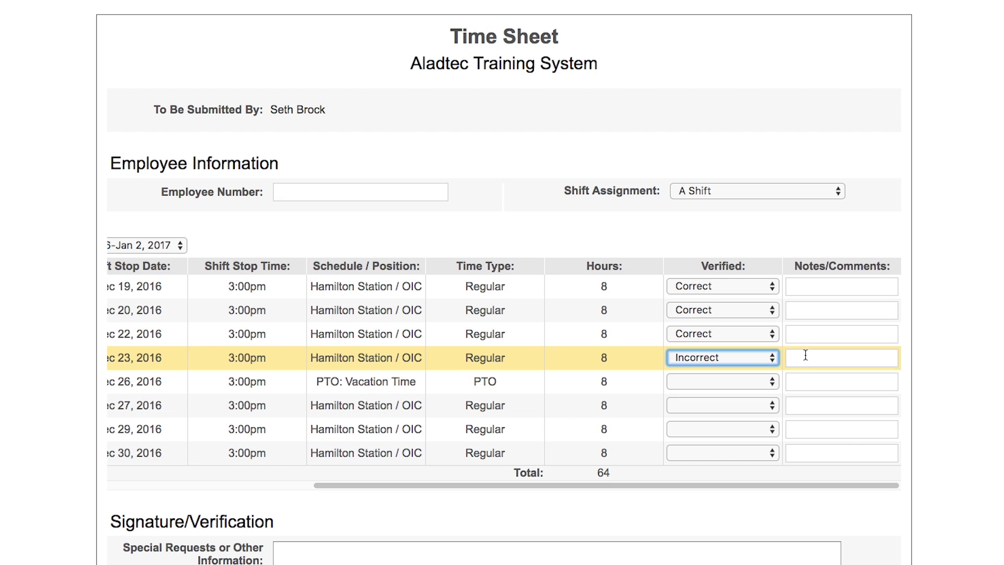
left_click(805, 357)
type("he")
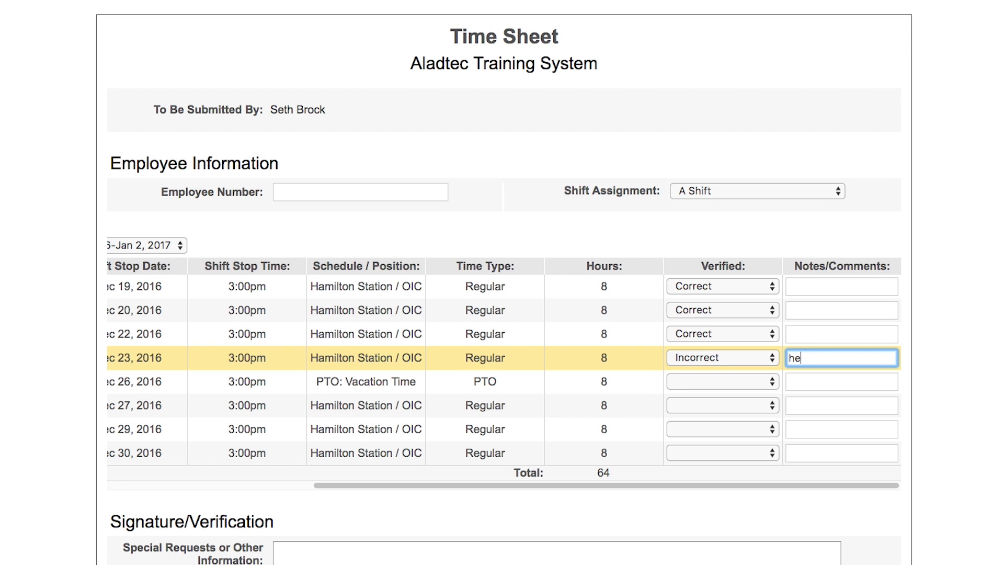
type("ld over for OT till 4pm")
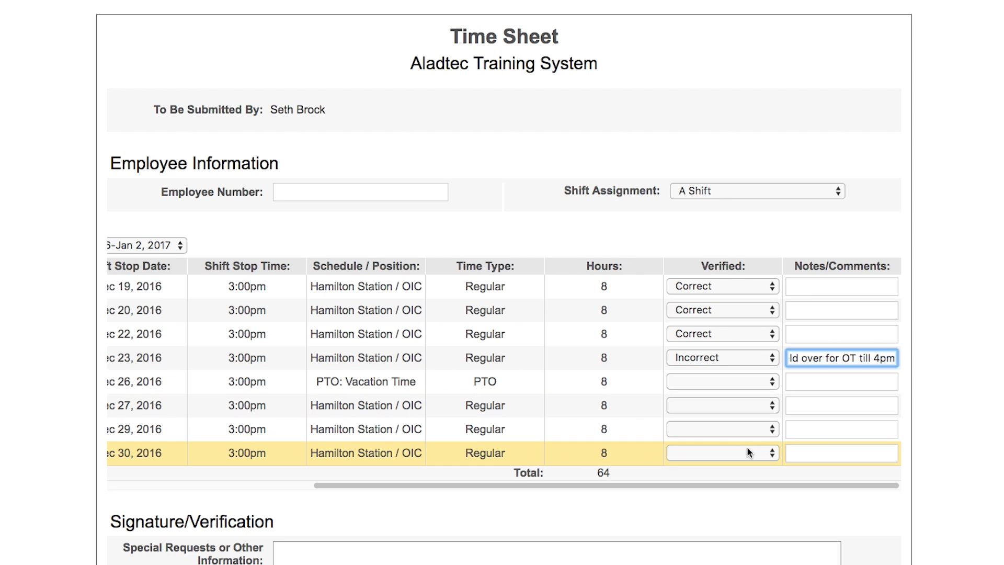
scroll(747, 448, "down", 7)
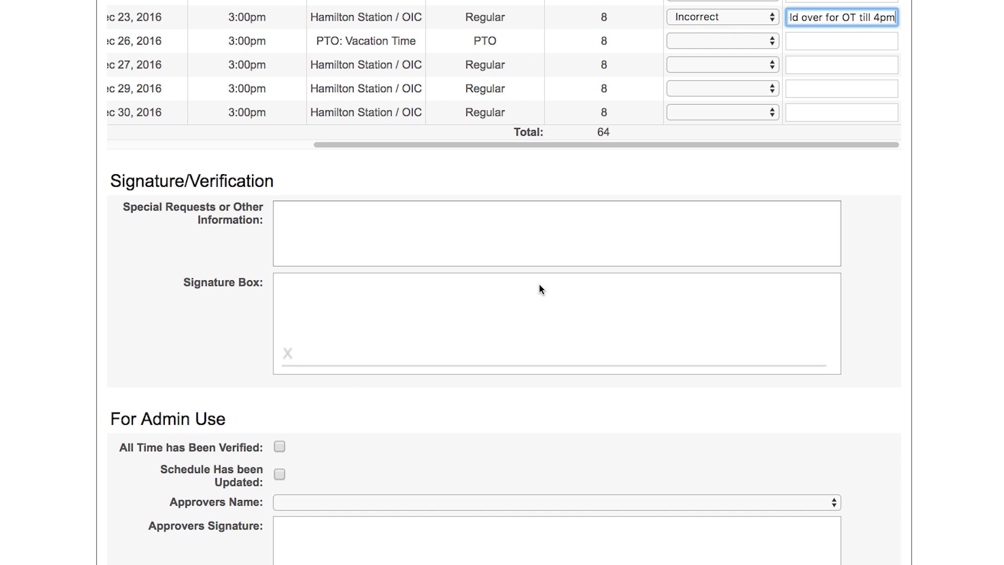
scroll(540, 288, "down", 2)
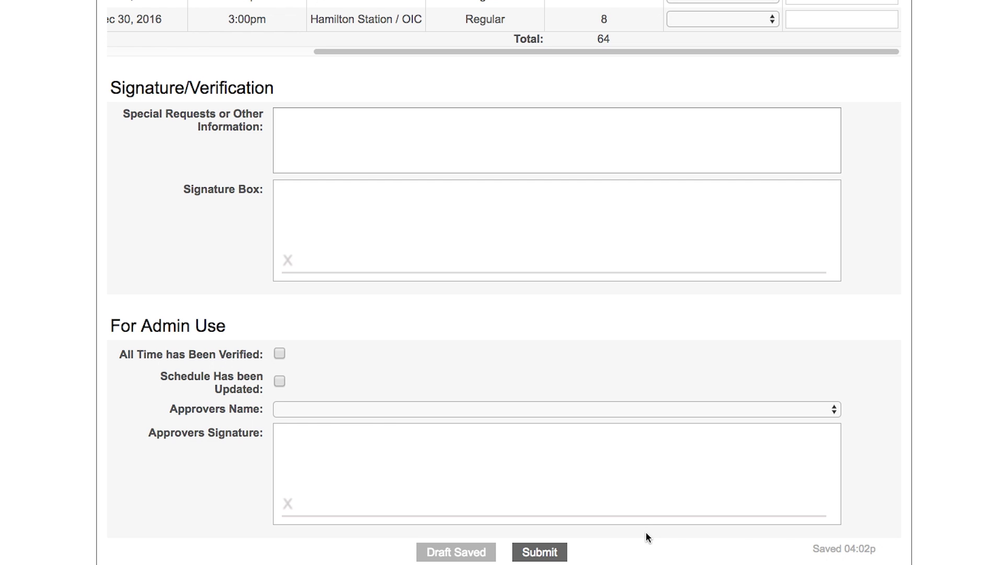
scroll(646, 530, "up", 9)
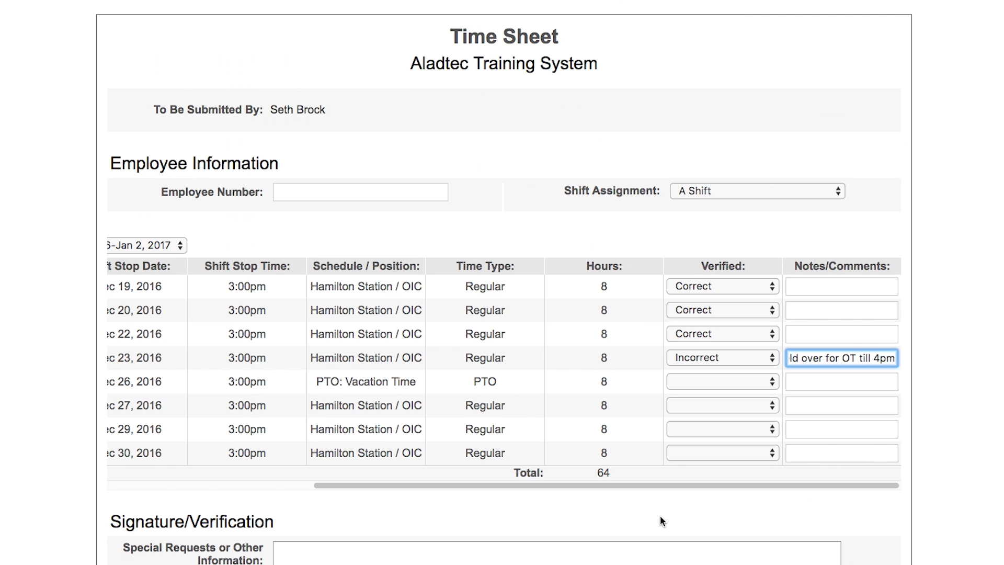
left_click_drag(614, 486, 410, 507)
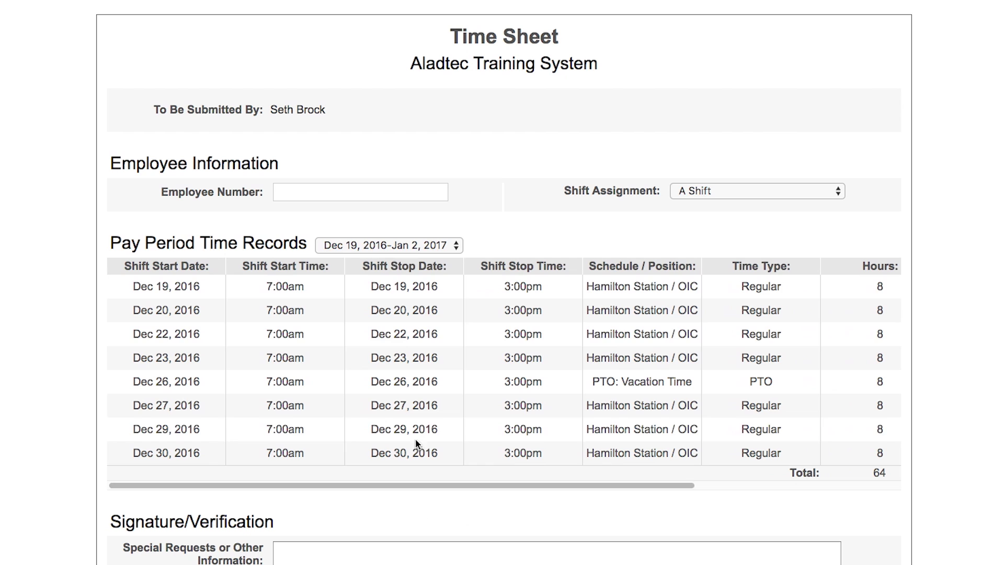
Change the pay period to Dec 5, 2016–Dec 19, 2016, confirming the switch
left_click(378, 248)
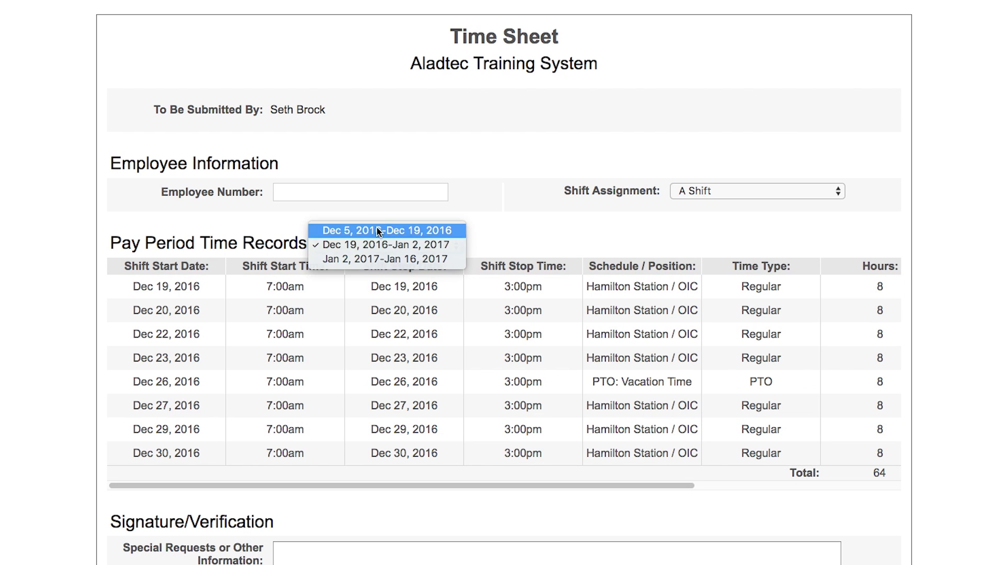
left_click(377, 227)
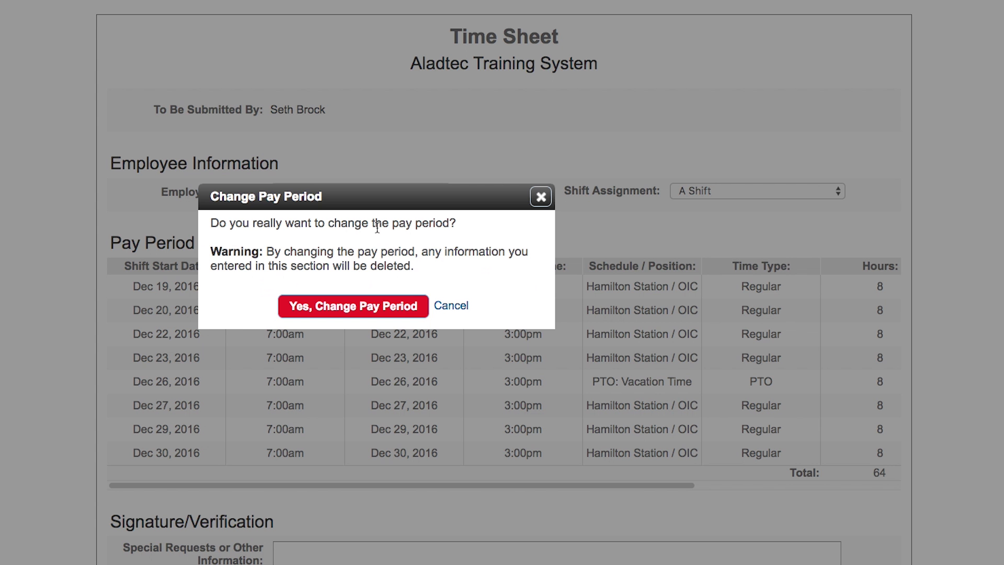
left_click(353, 305)
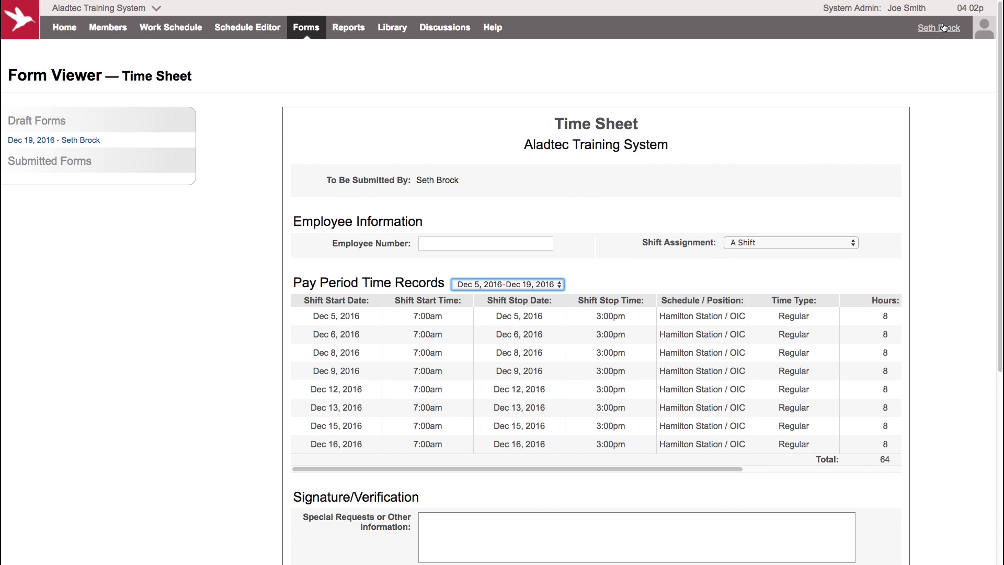
left_click(944, 27)
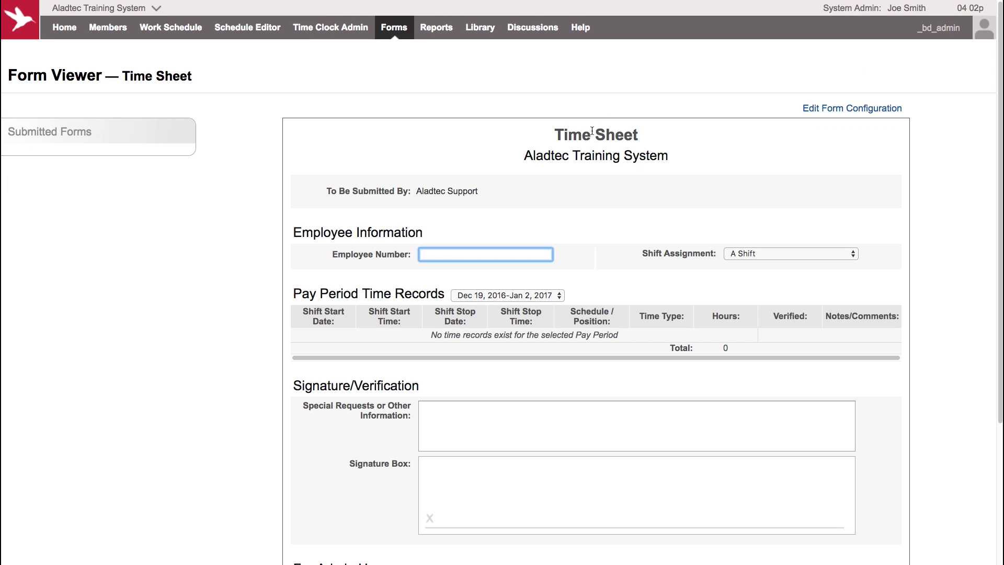
mouse_move(379, 38)
left_click(414, 57)
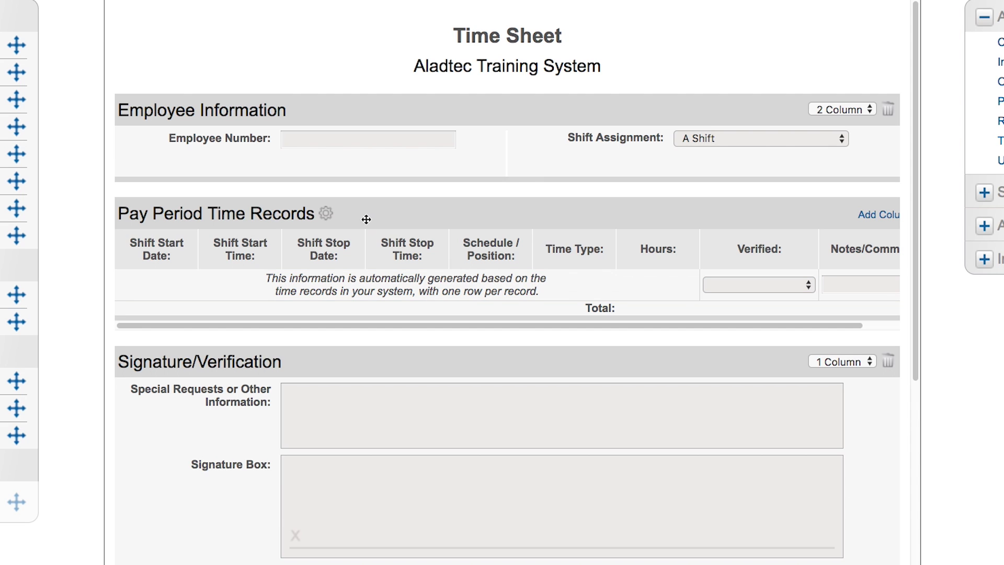
left_click(327, 215)
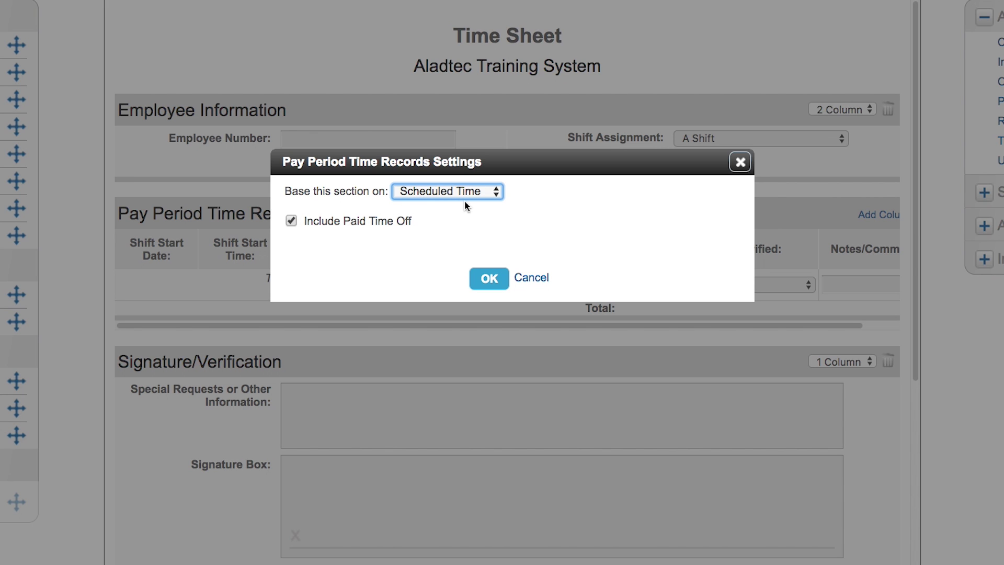
Base Pay Period Time Records on Time Clock Hours, rounding clock-ins Up to 10 minutes
left_click(292, 221)
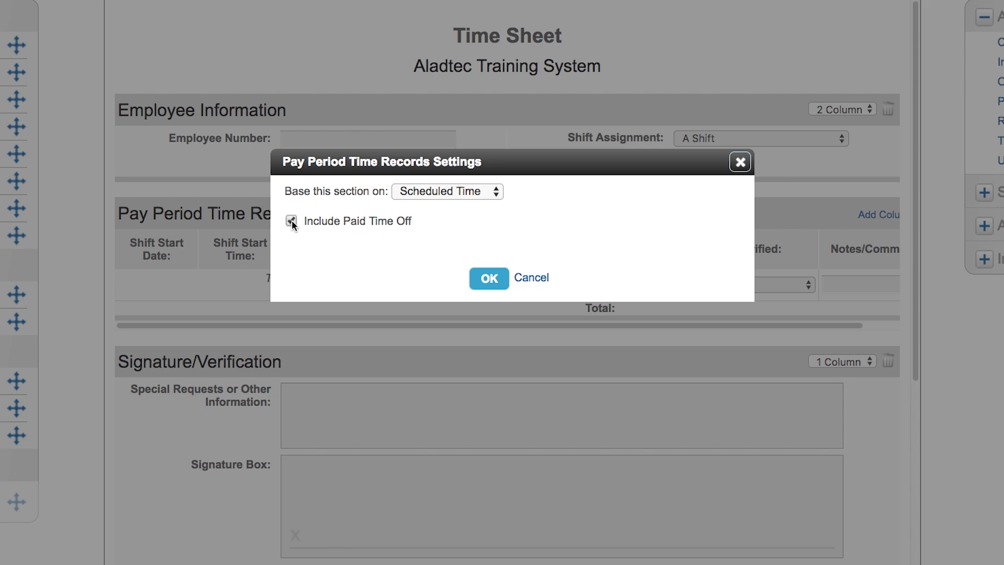
left_click(481, 192)
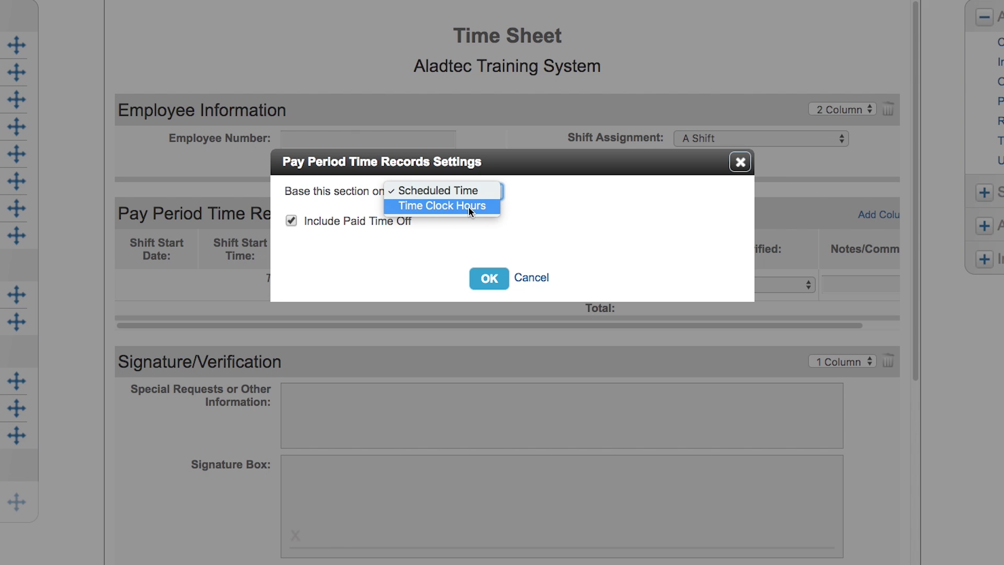
left_click(469, 207)
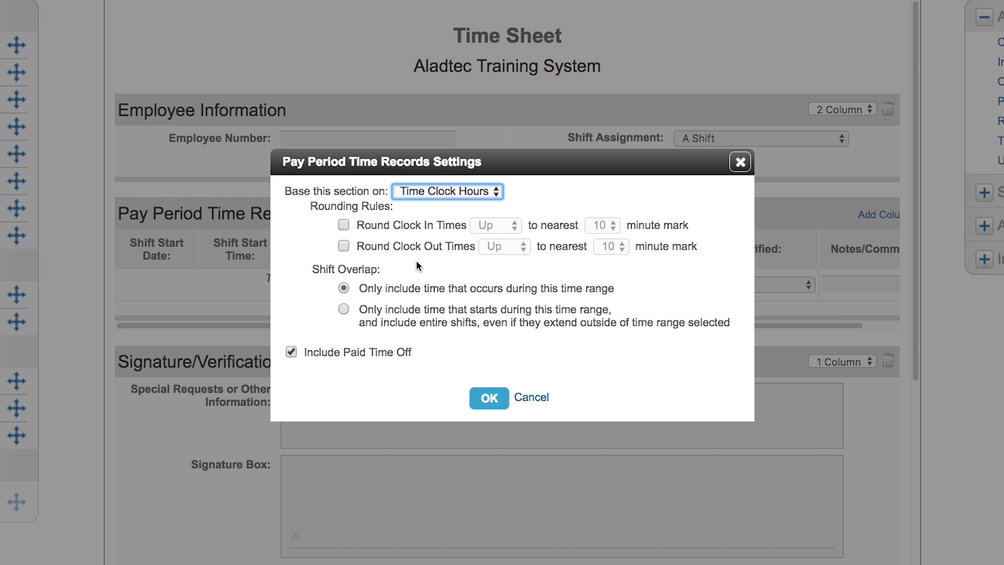
left_click(343, 225)
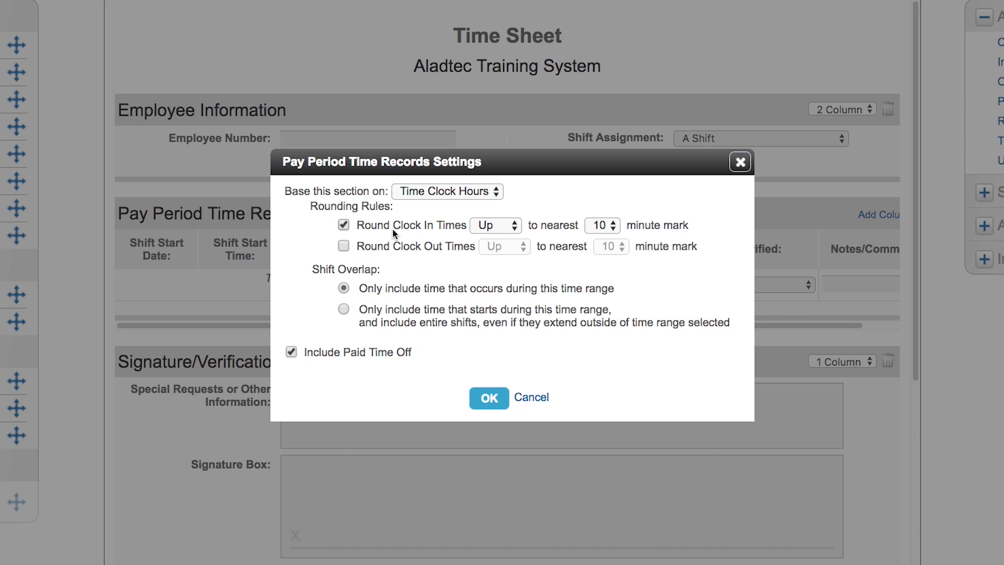
left_click(510, 226)
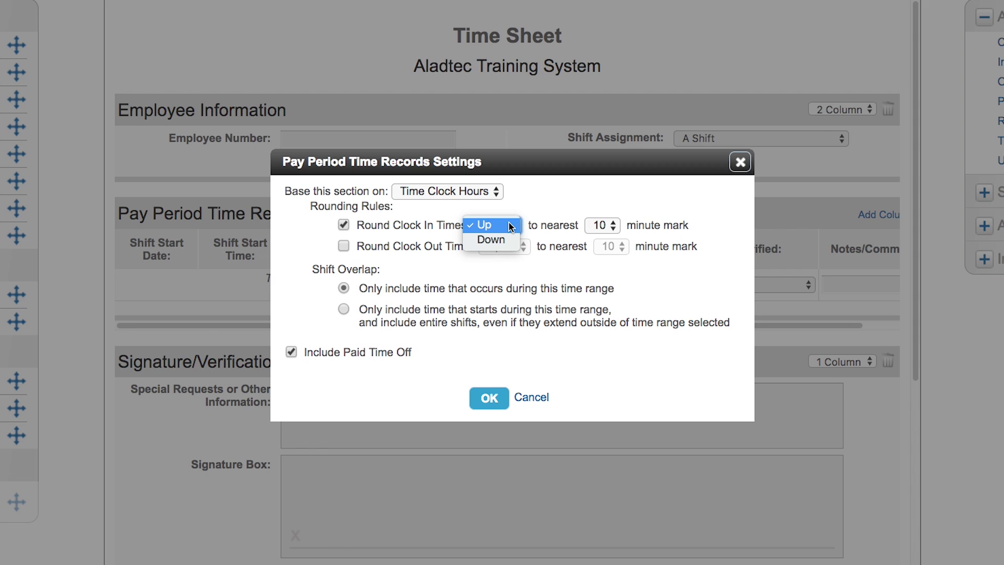
left_click(510, 226)
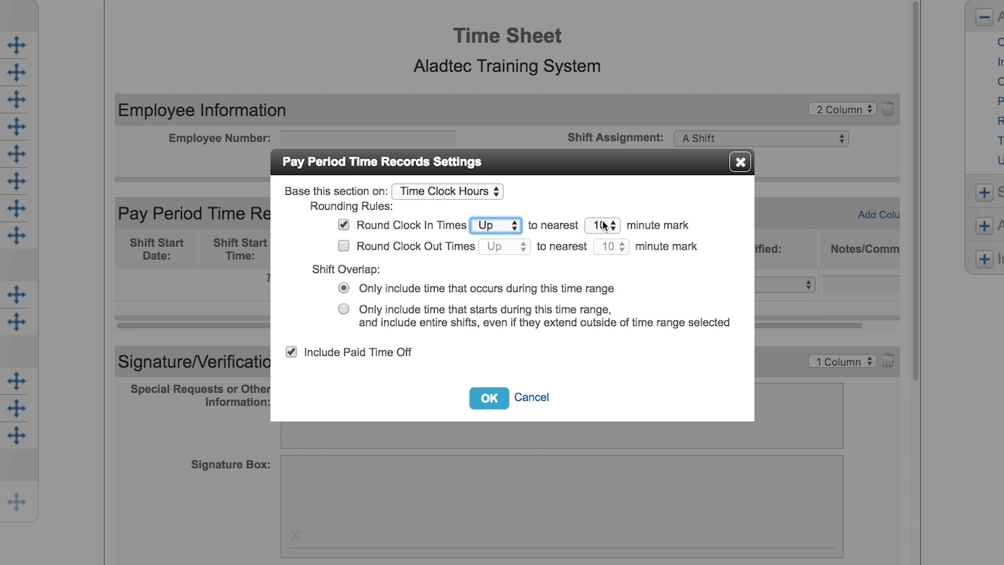
left_click(603, 226)
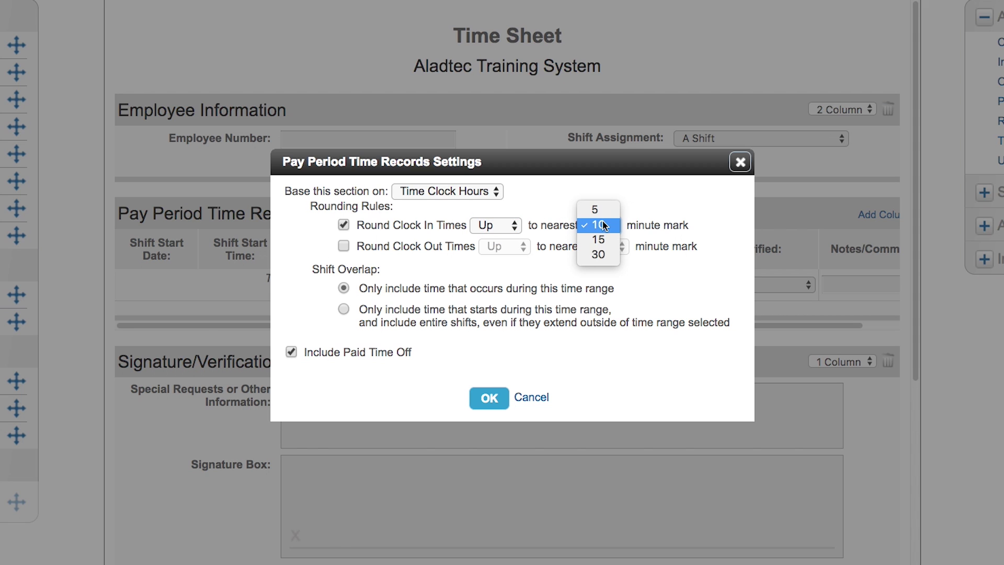
left_click(603, 225)
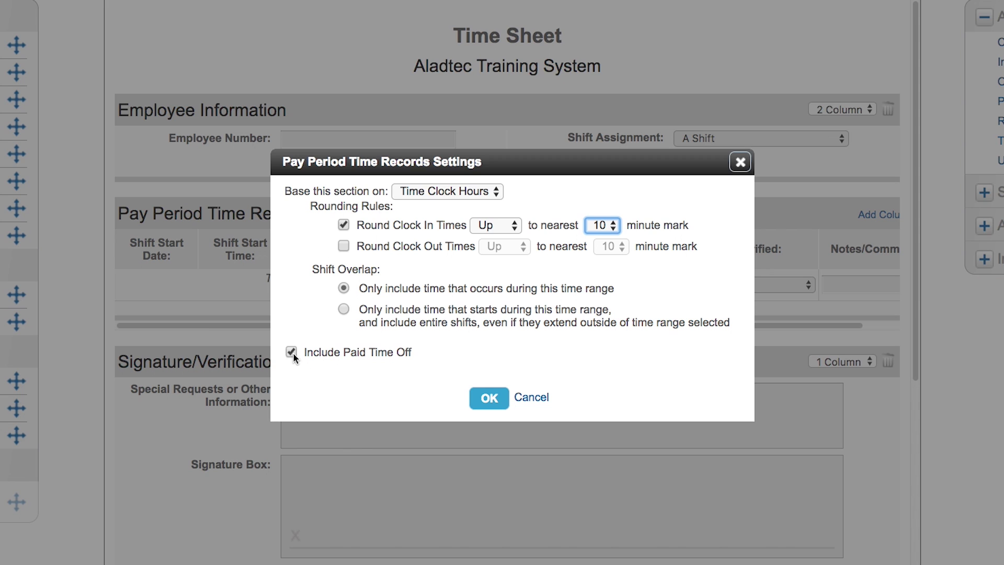
left_click(535, 398)
Scroll the Pay Period Time Records table right to show Verified and Notes/Comments
left_click_drag(695, 324, 731, 323)
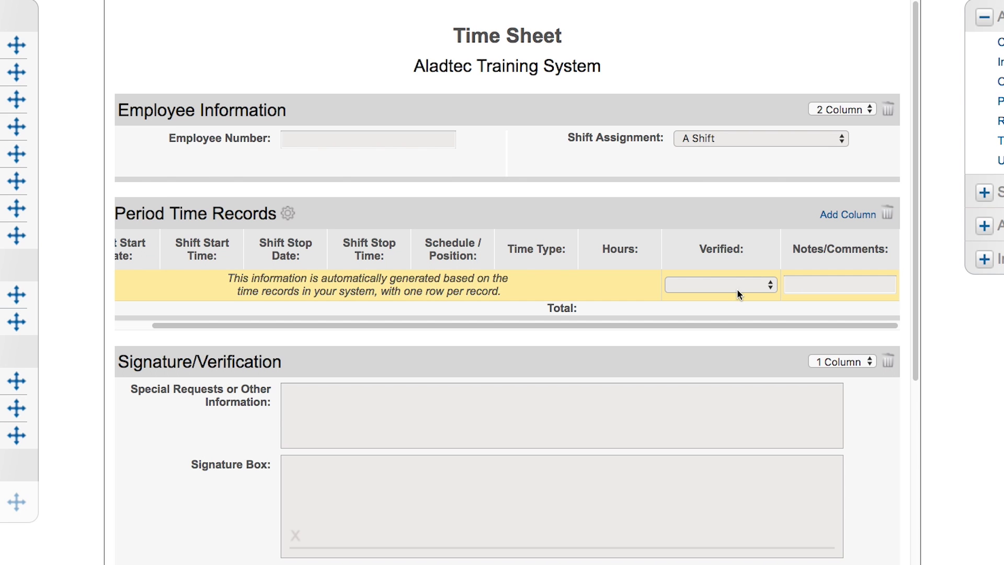
mouse_move(754, 253)
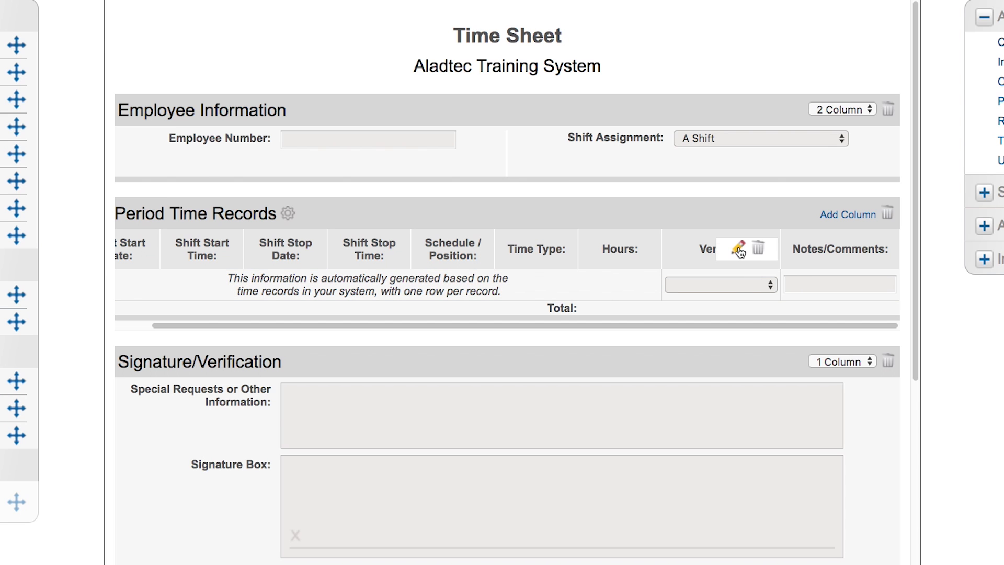
left_click(738, 248)
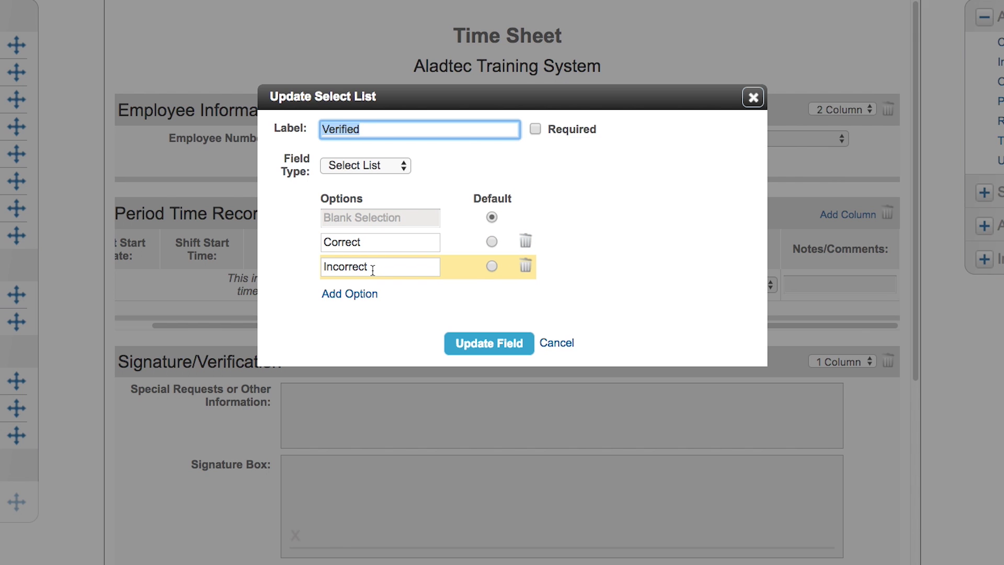
left_click(399, 167)
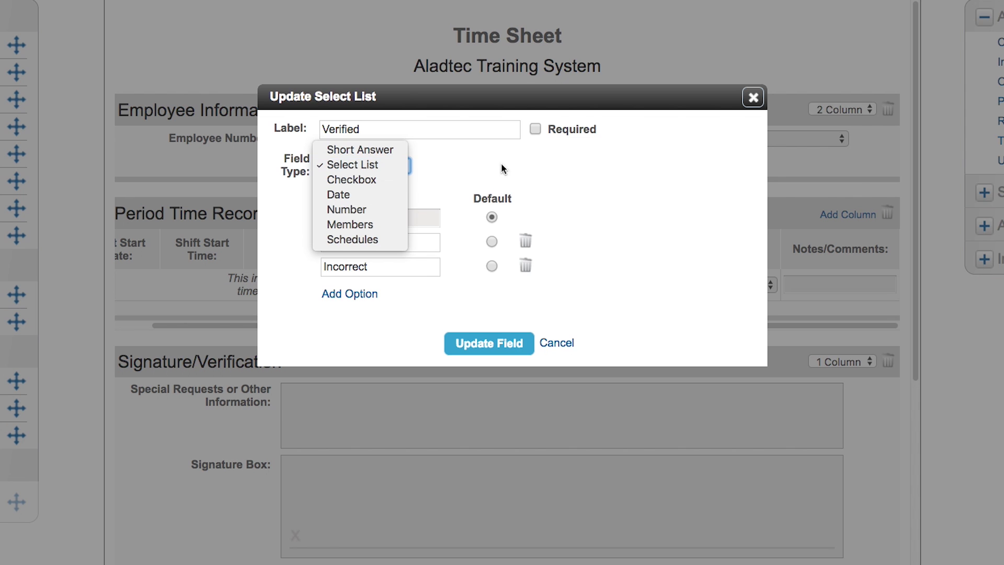
left_click(607, 159)
left_click(556, 344)
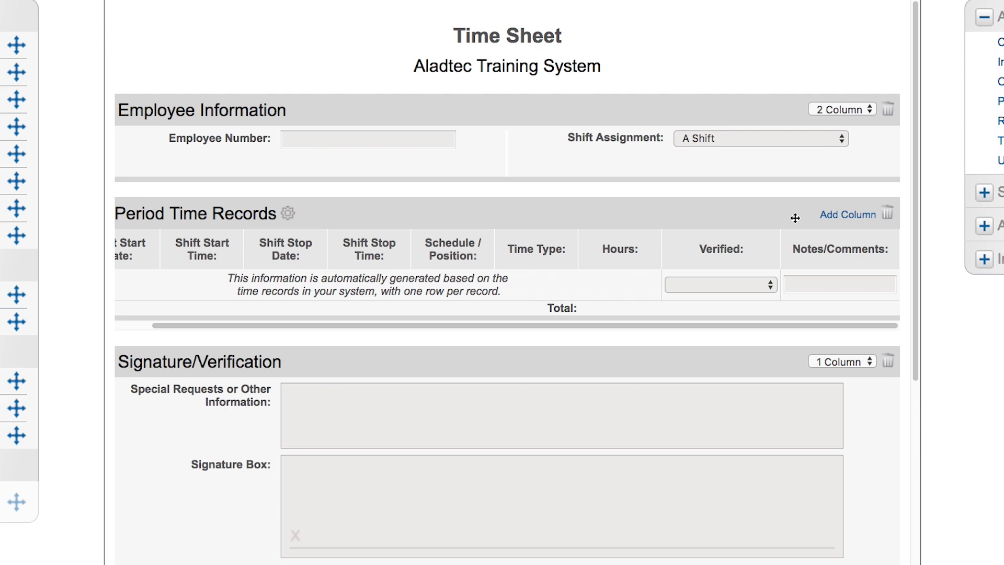
Add a Number column labelled 'Hrs Worked (if Different)' to the time records table
left_click(848, 215)
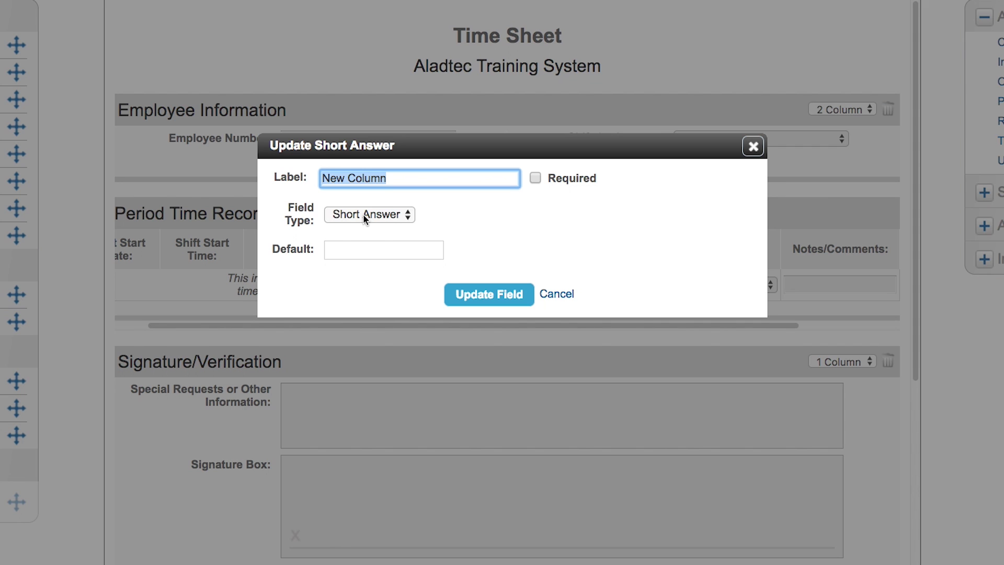
type("Hrs ")
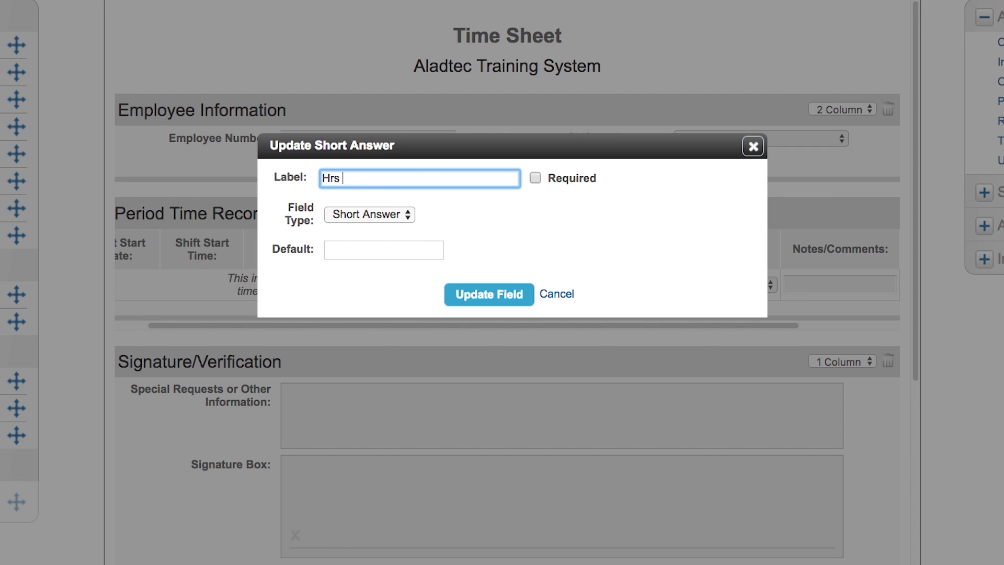
type("Worked (if Different)")
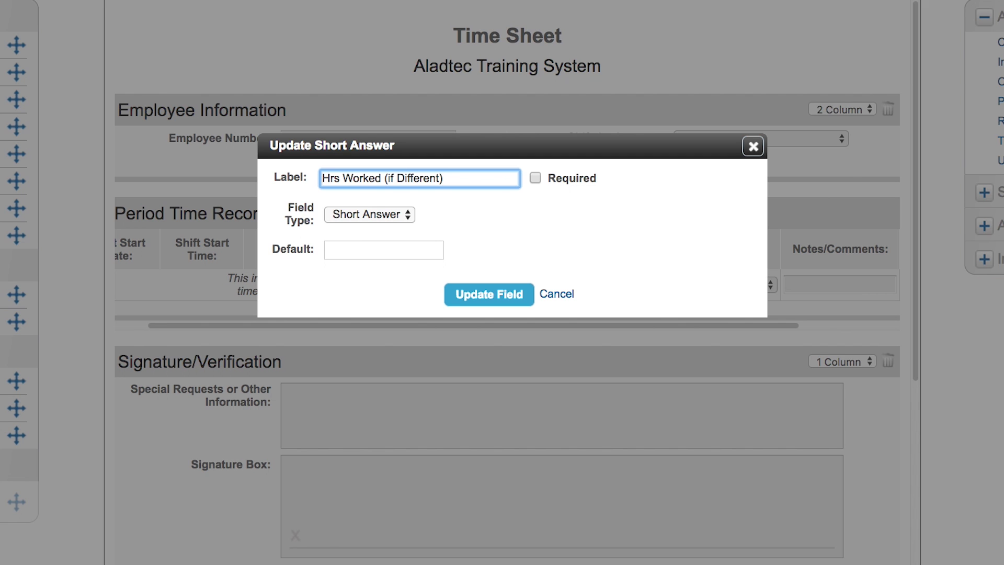
left_click(377, 215)
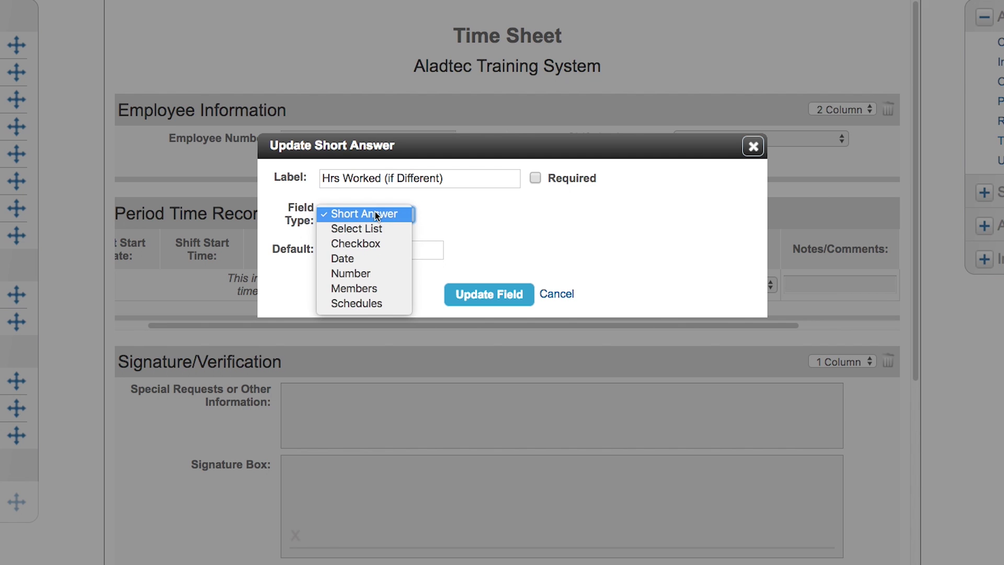
left_click(368, 275)
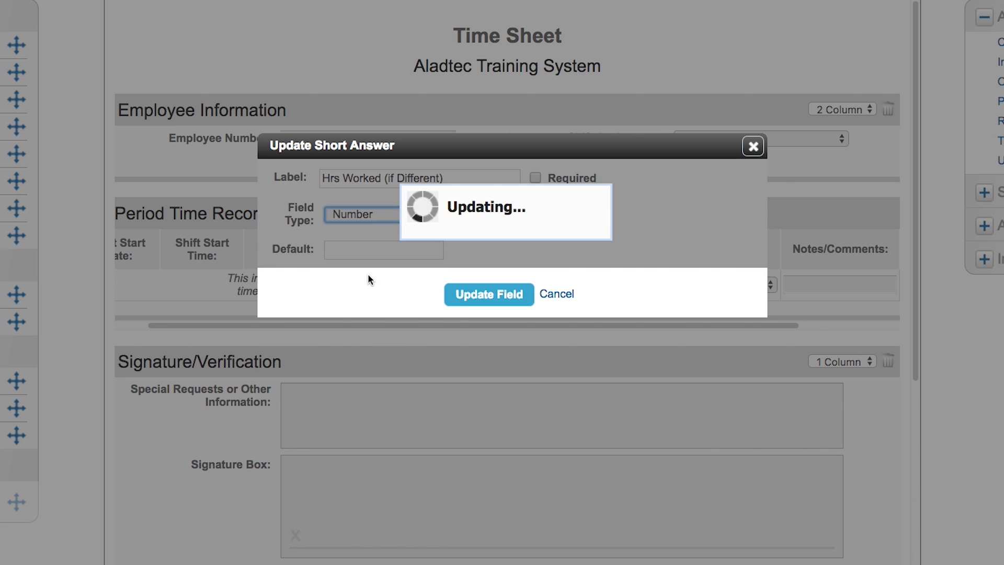
left_click(479, 293)
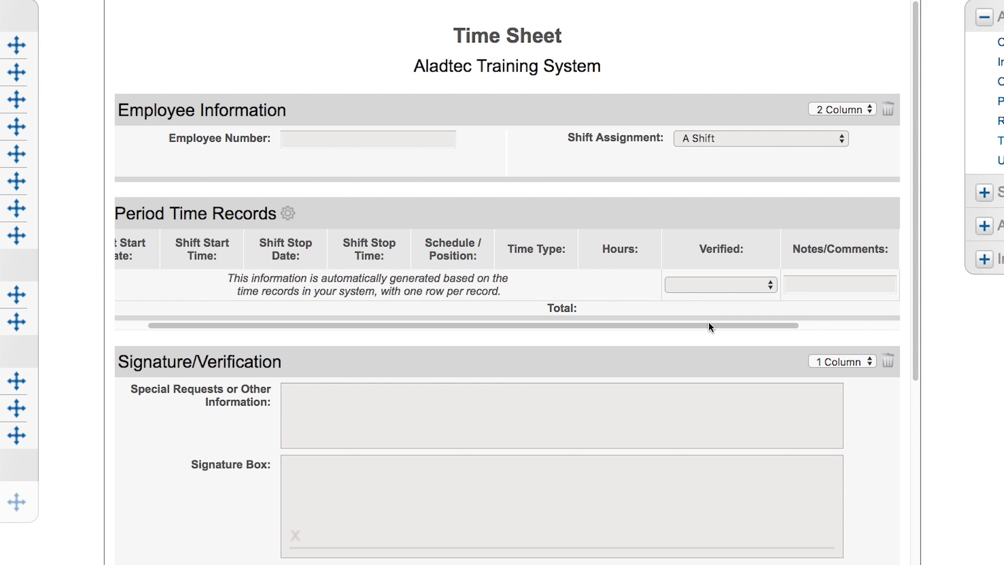
Add a second Number column labelled 'Hrs to Apply to Comp' after Hrs Worked (if Different)
left_click_drag(709, 325, 808, 325)
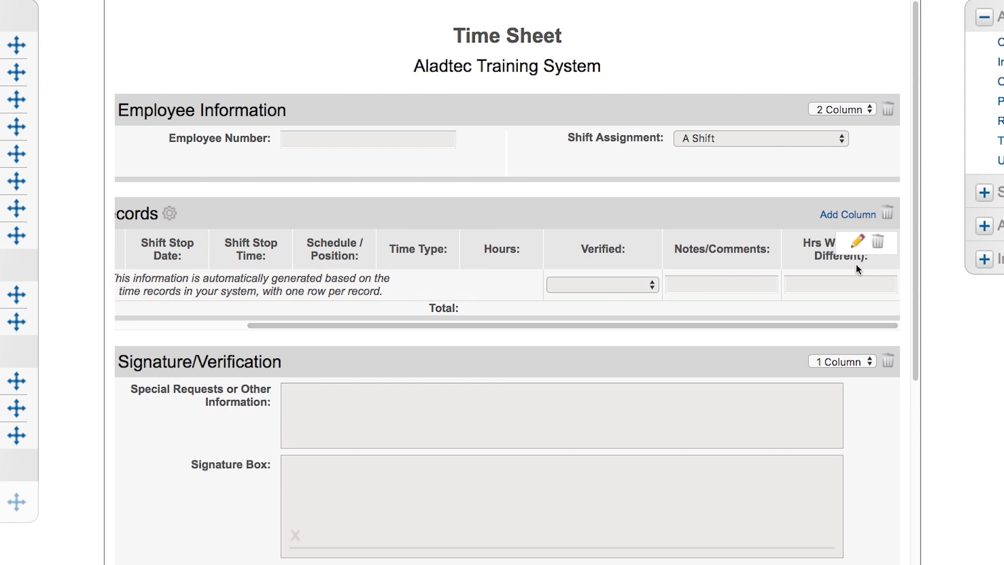
left_click(855, 215)
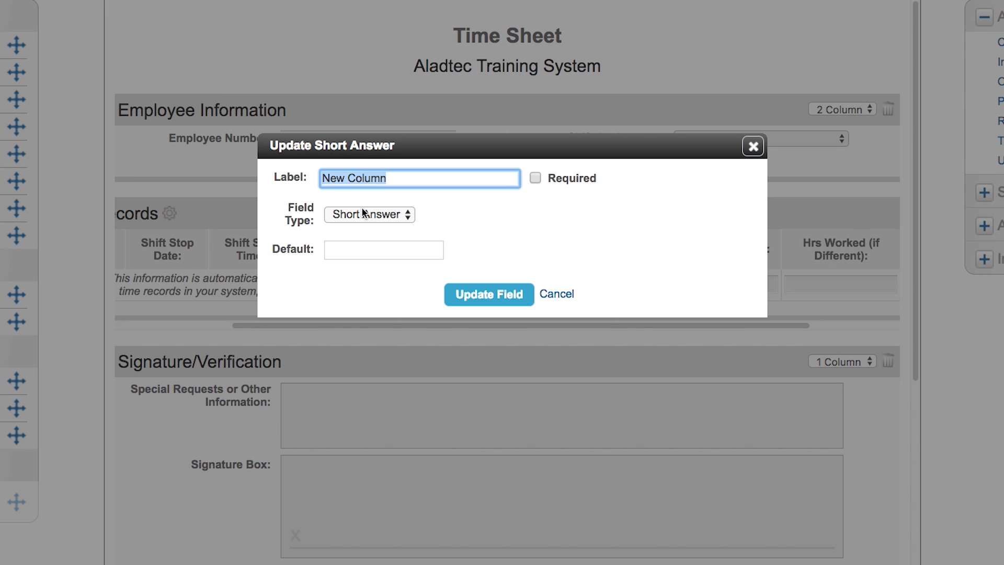
type("Hrs")
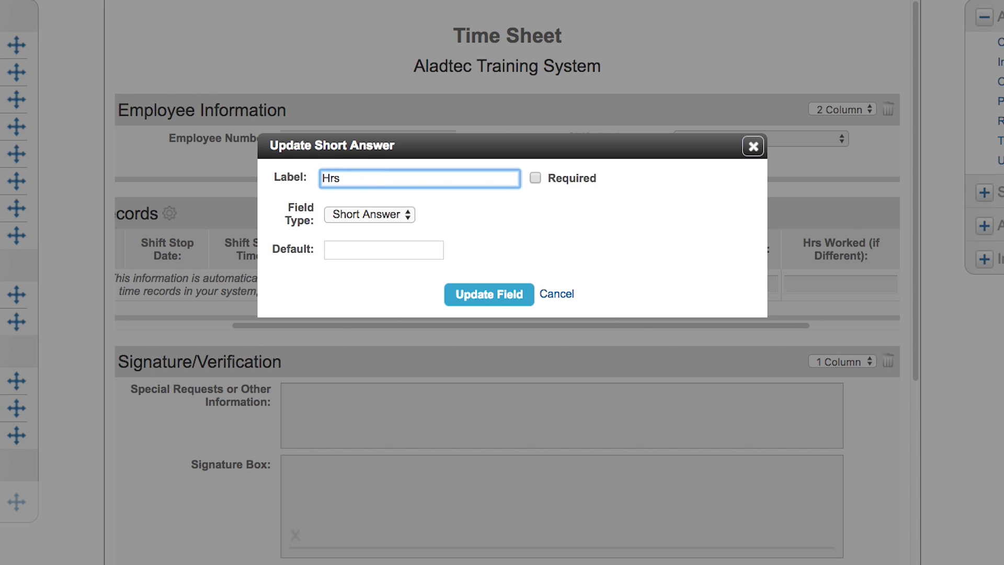
type(" to Apply to Comp")
left_click(343, 219)
left_click(354, 274)
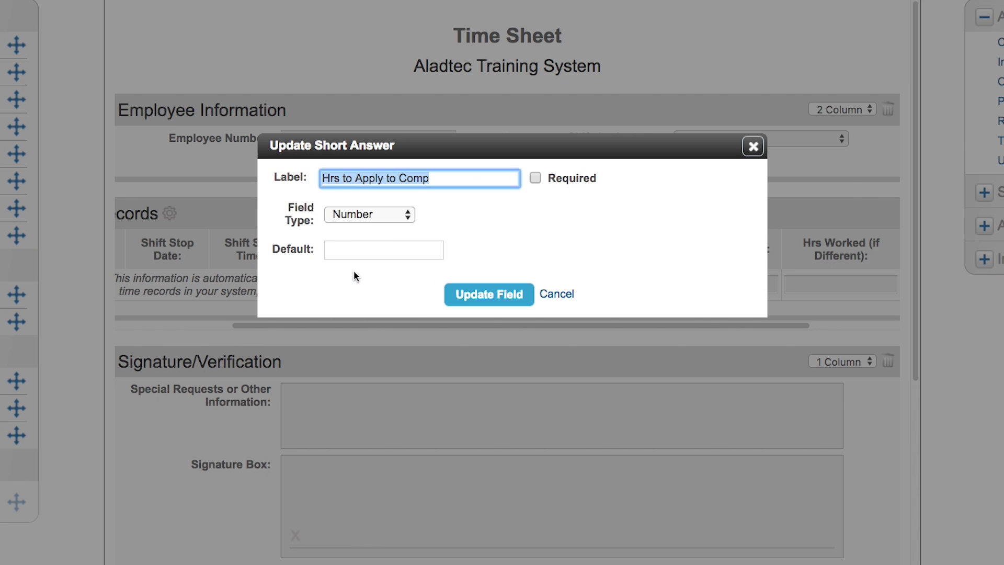
left_click(482, 294)
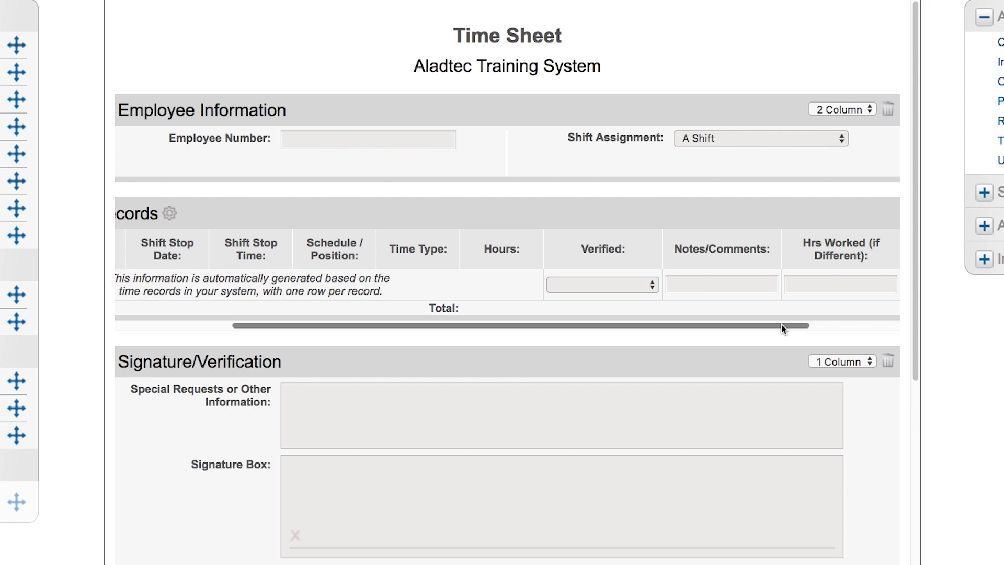
left_click_drag(782, 324, 888, 320)
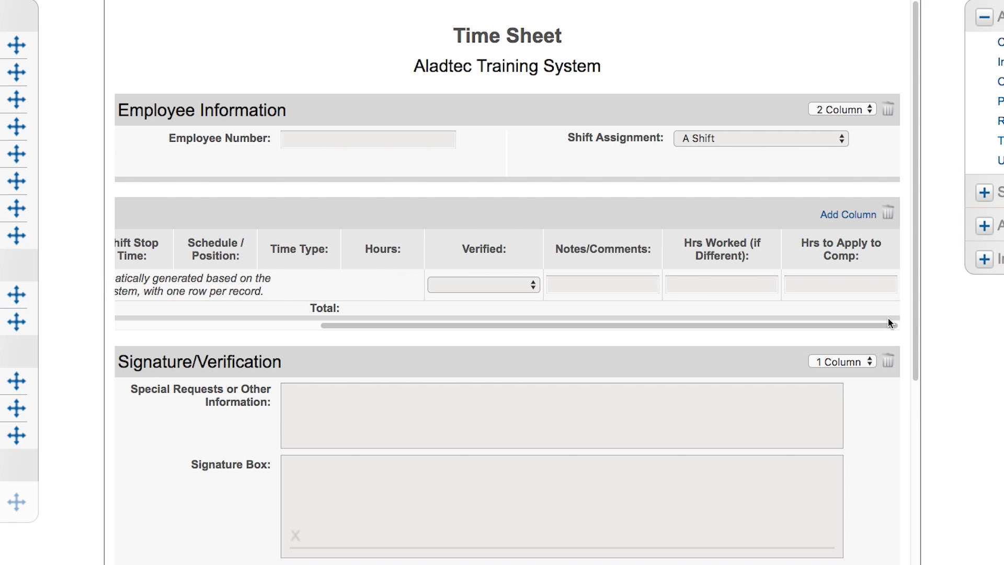
Save the Time Sheet form with its new columns
scroll(576, 444, "down", 2)
left_click(442, 550)
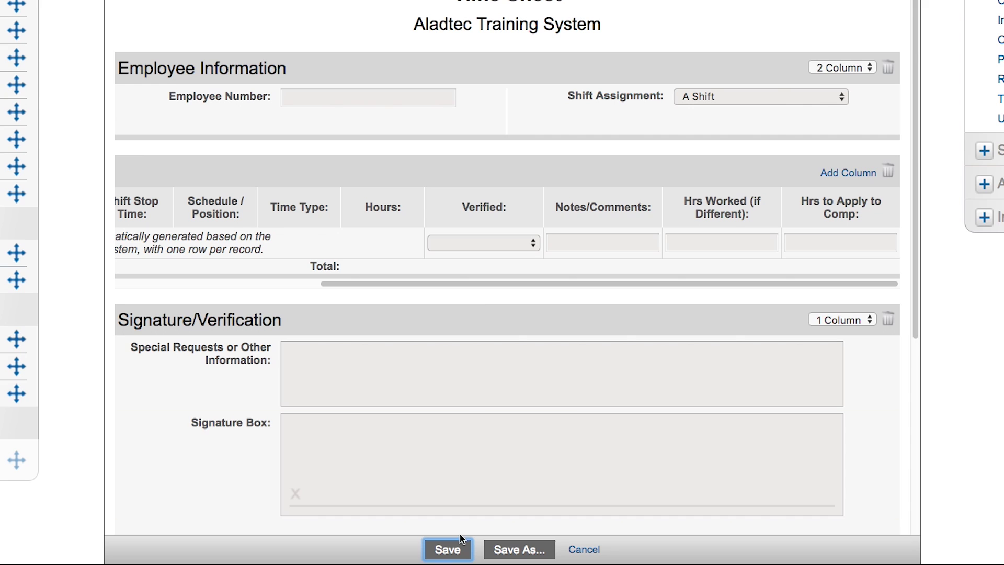
scroll(490, 462, "up", 5)
Start a new blank Unnamed Form from the Forms menu
left_click(373, 37)
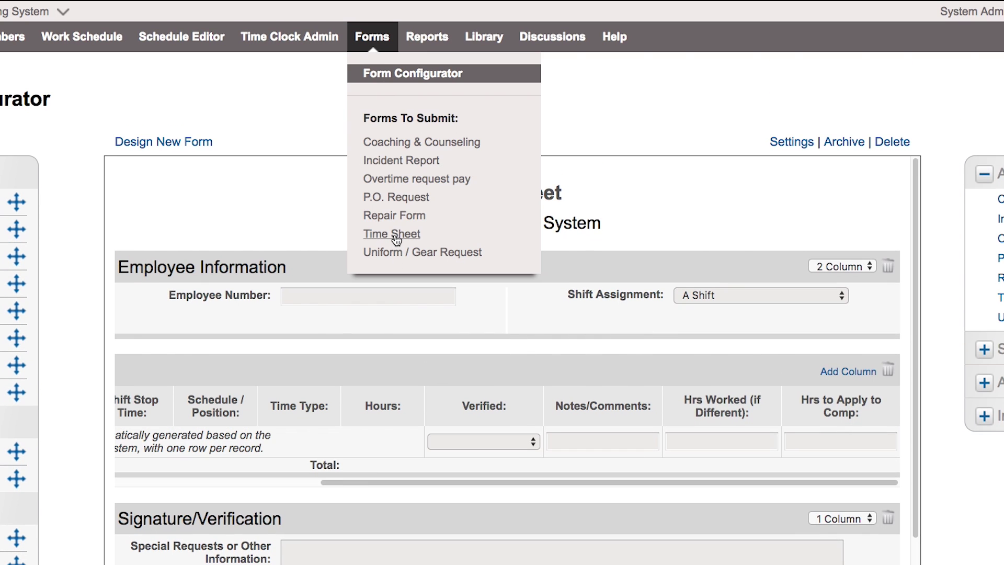
scroll(709, 341, "down", 3)
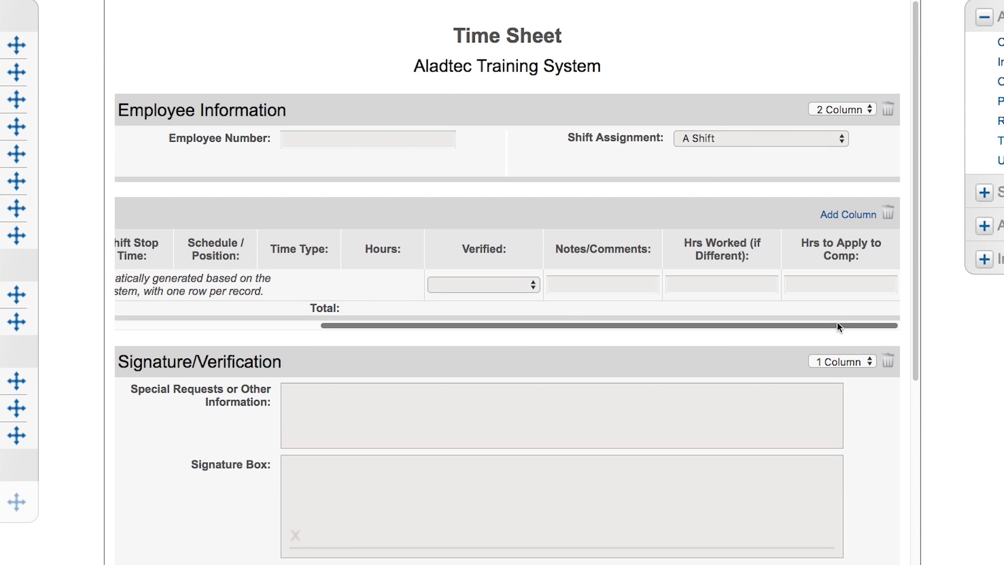
left_click_drag(836, 324, 594, 347)
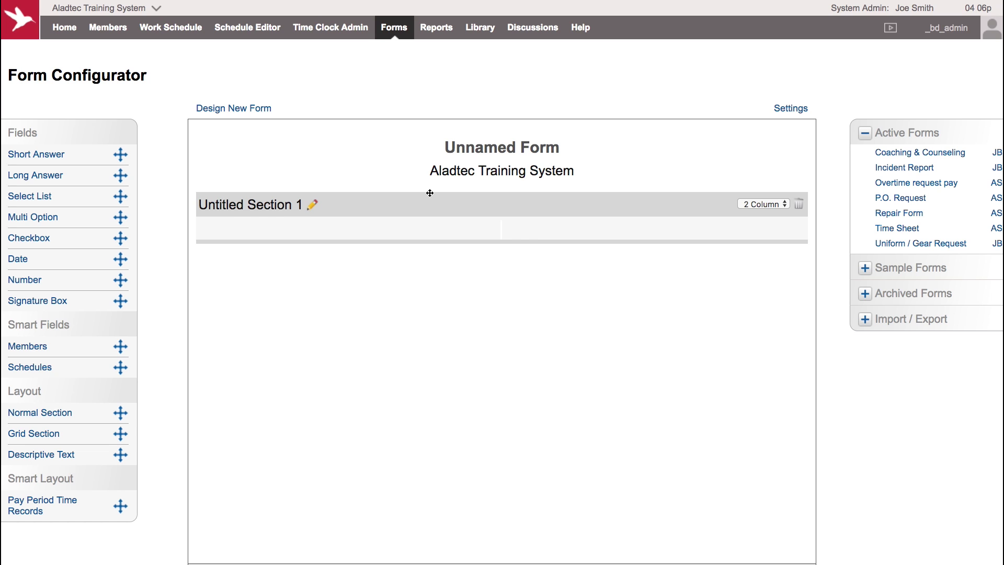
Title the new form 'Time Sheet for PT' and drag in a Pay Period Time Records section
left_click(491, 146)
type("T")
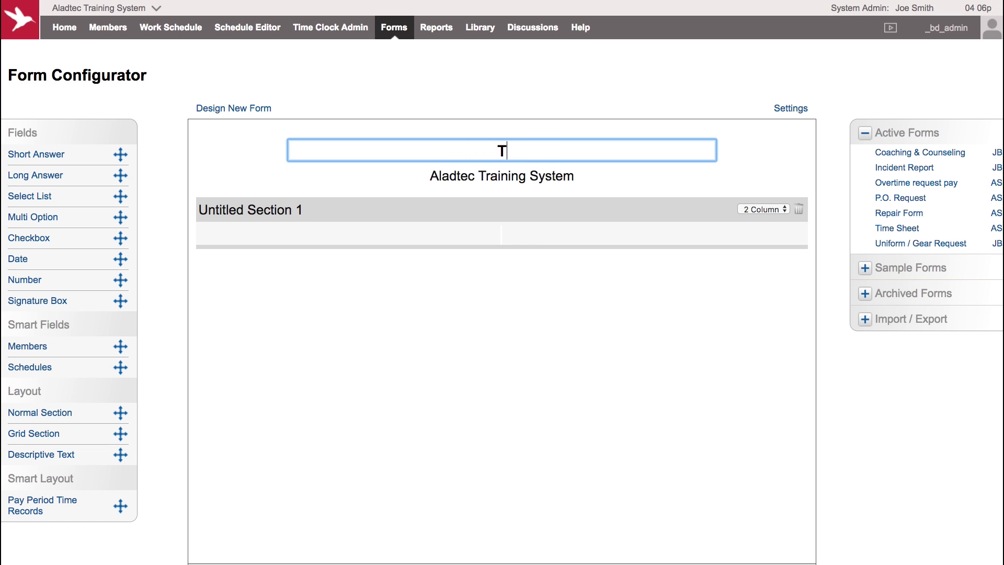
type("ime Sheet for")
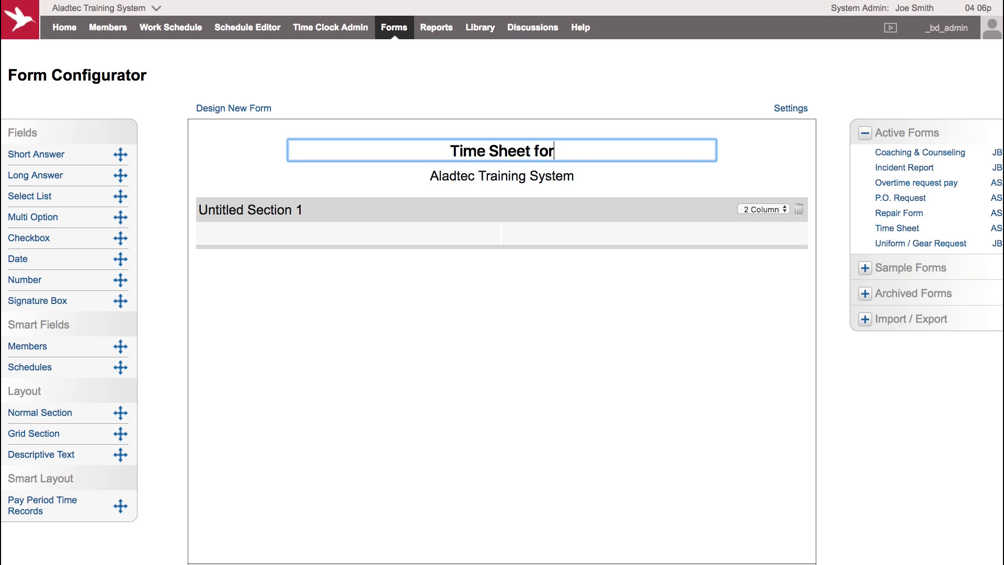
type(" PT")
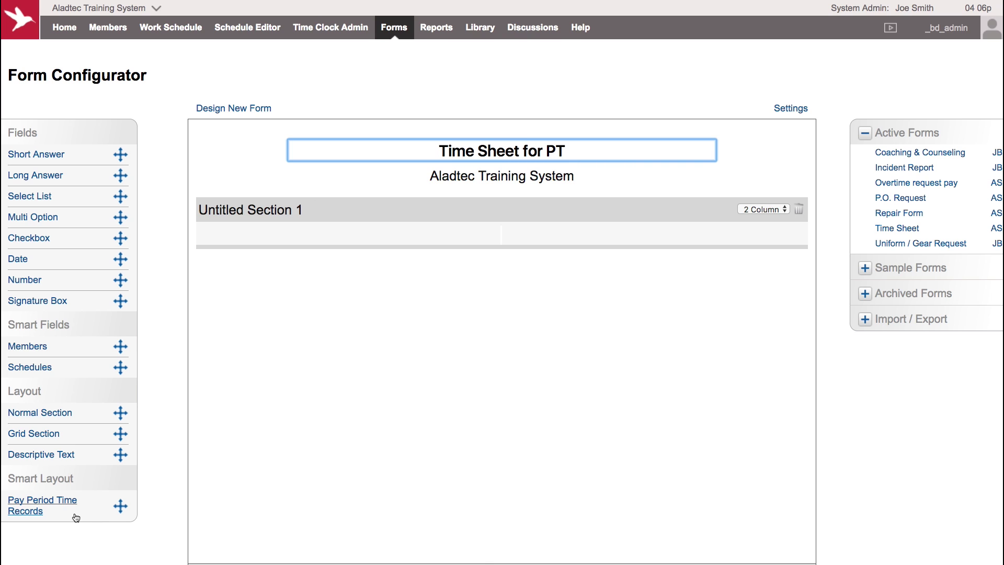
left_click_drag(74, 516, 236, 252)
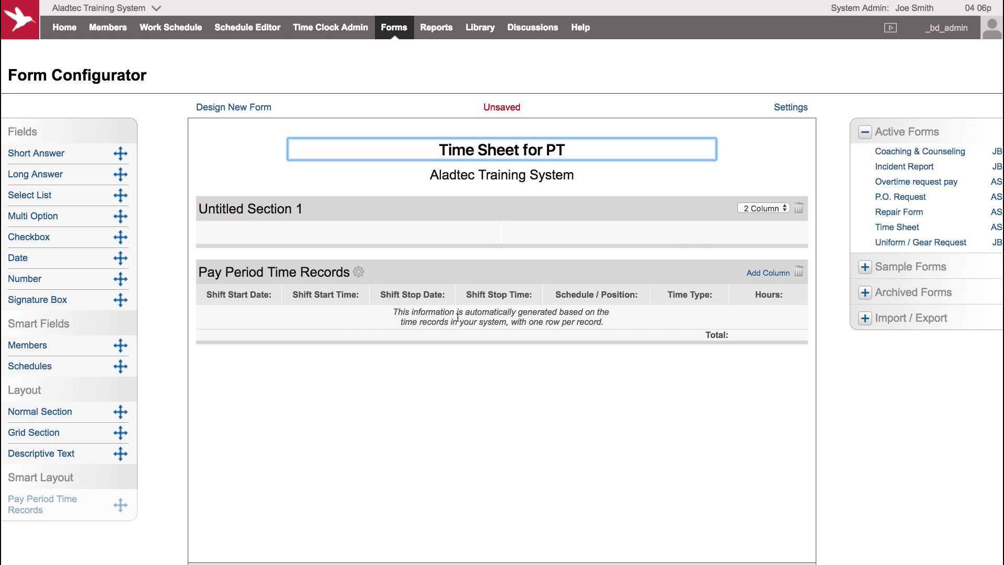
Add a 'Verified' Checkbox-type column to the end of the Pay Period Time Records table
left_click(774, 273)
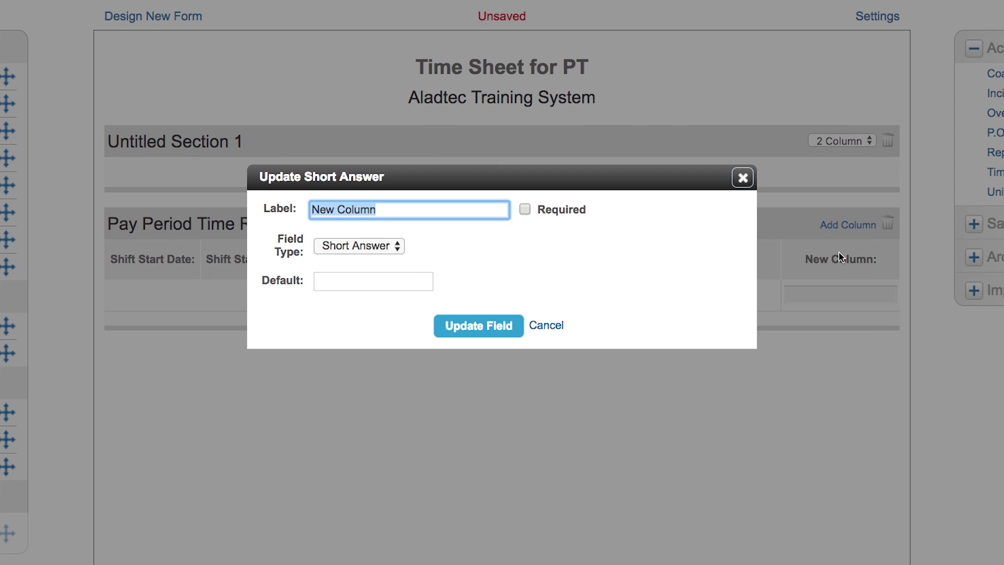
type("Verfied")
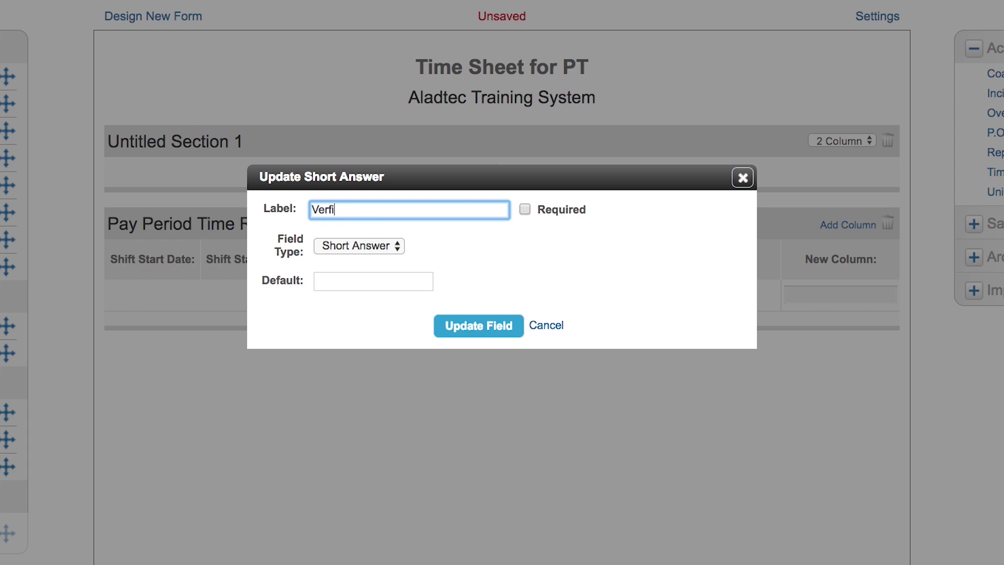
left_click(327, 210)
type("ified")
left_click(349, 244)
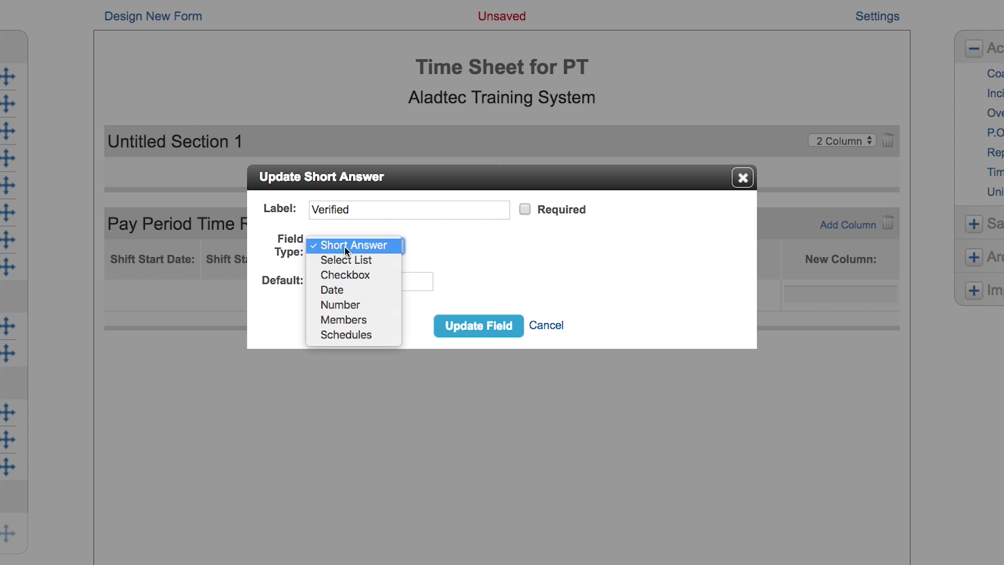
left_click(345, 246)
left_click(350, 249)
left_click(346, 275)
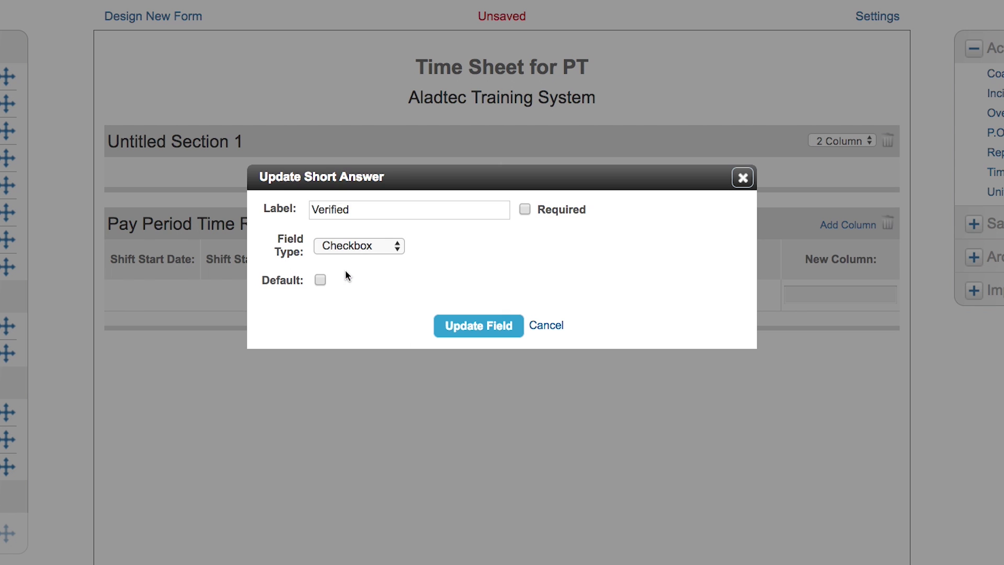
left_click(487, 325)
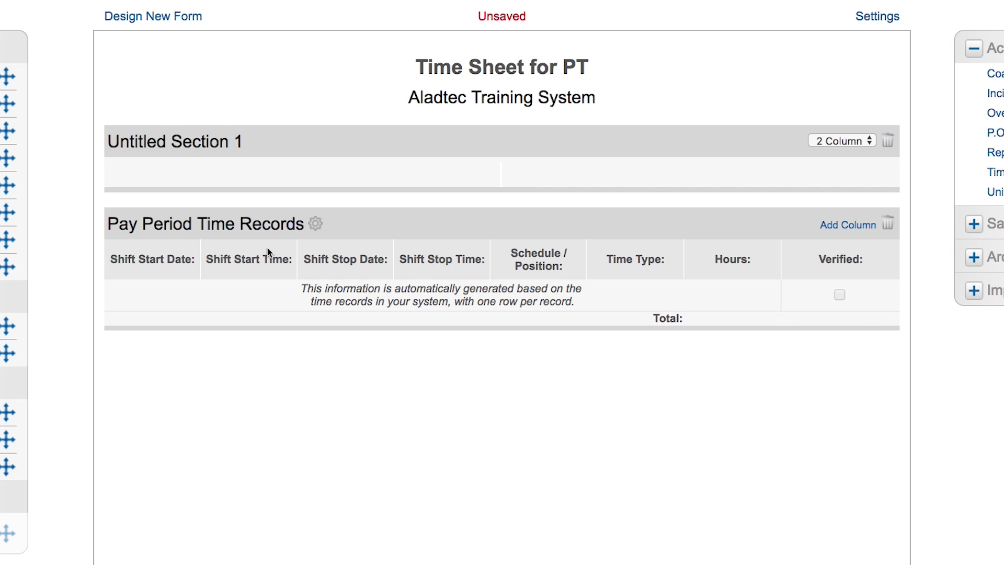
left_click(316, 225)
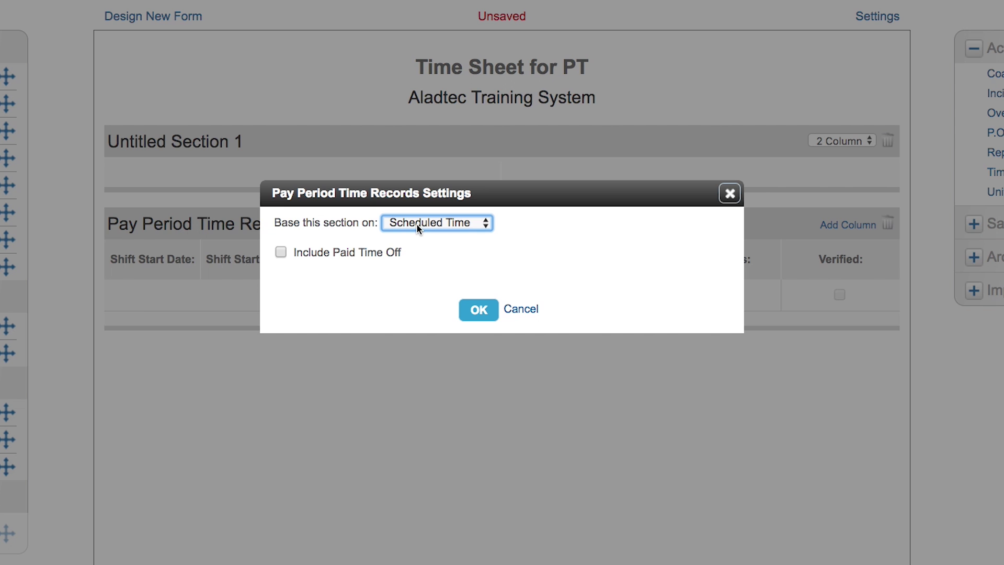
left_click(521, 310)
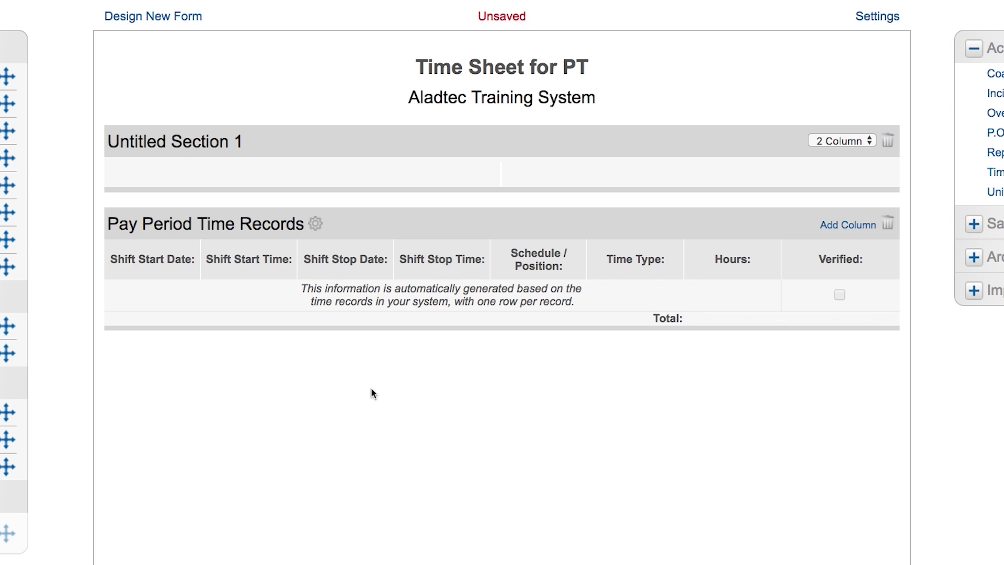